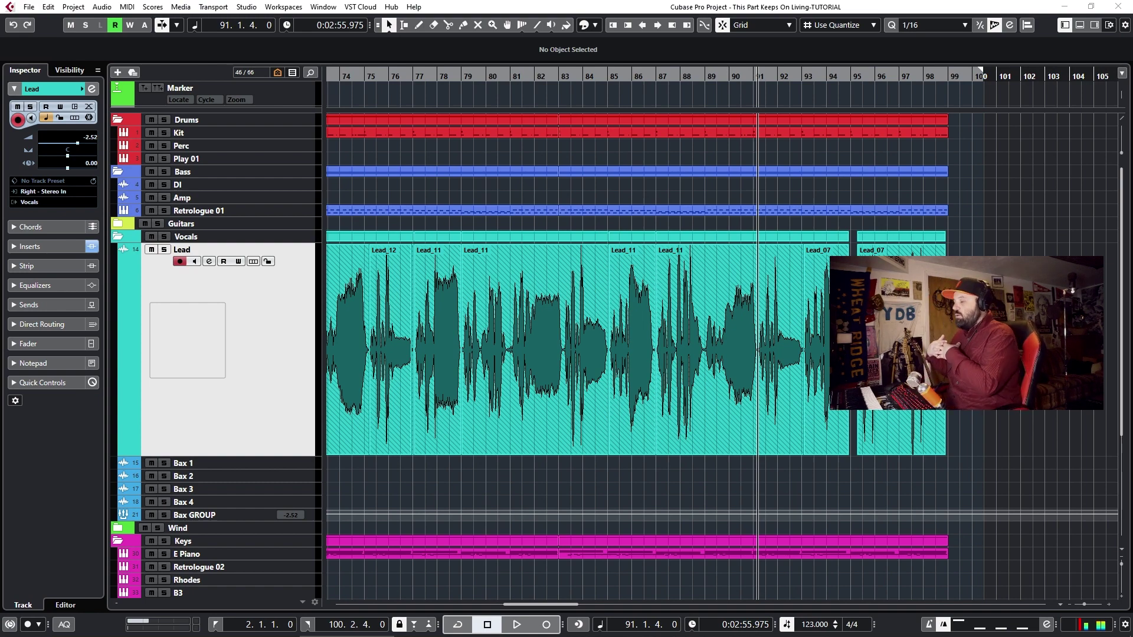
- Focus the project window and briefly display the Lead track's take lanes
click(258, 295)
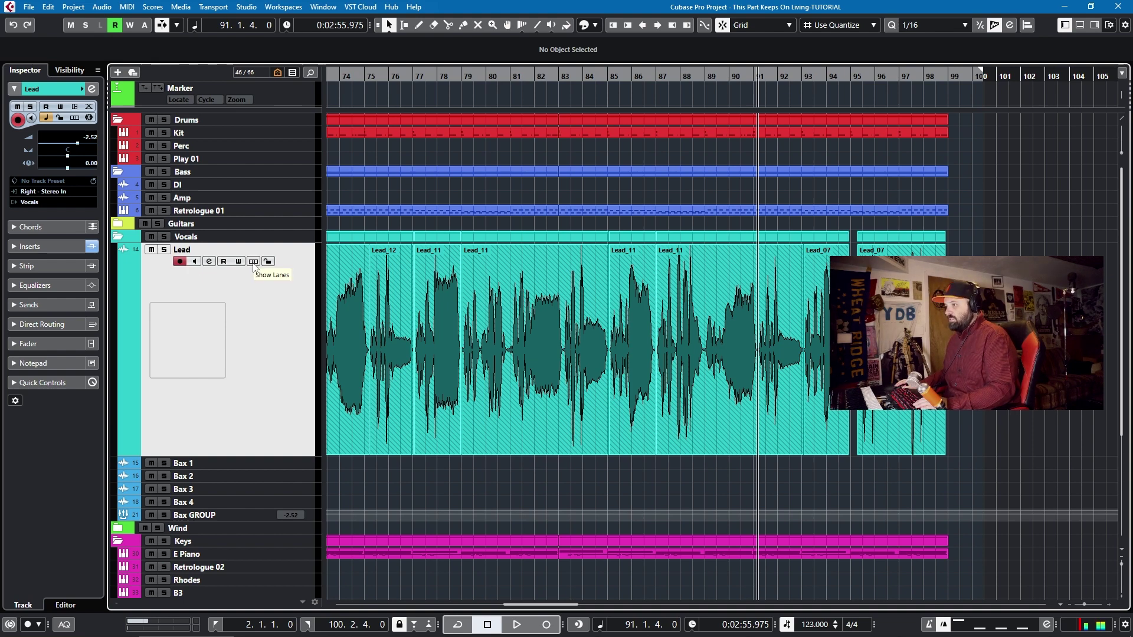
click(253, 261)
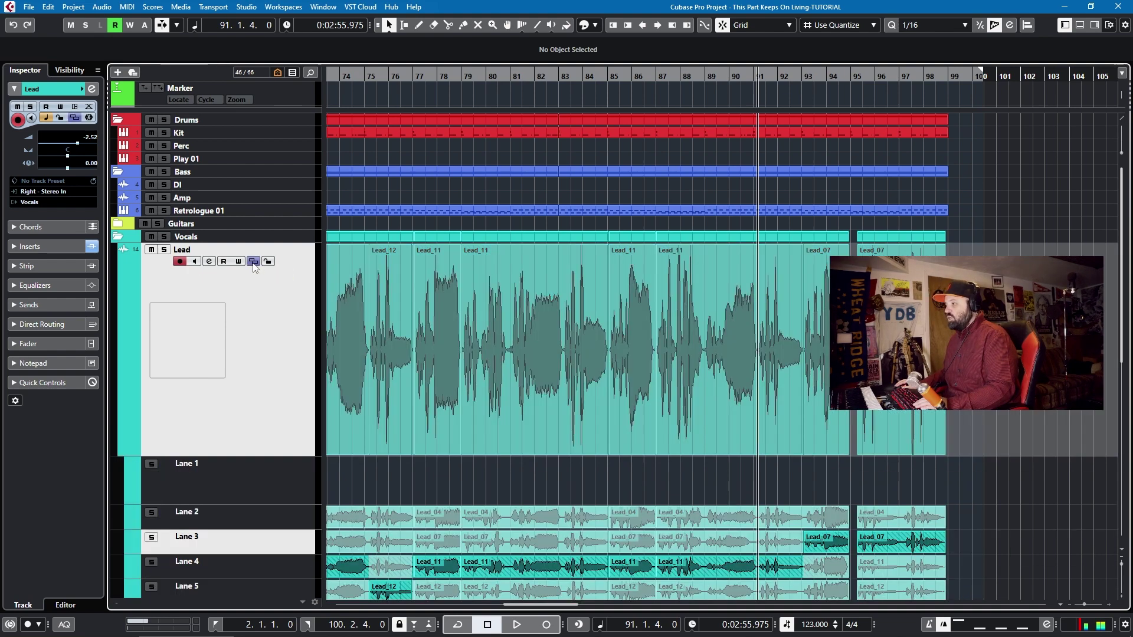
scroll(685, 312, down, 5)
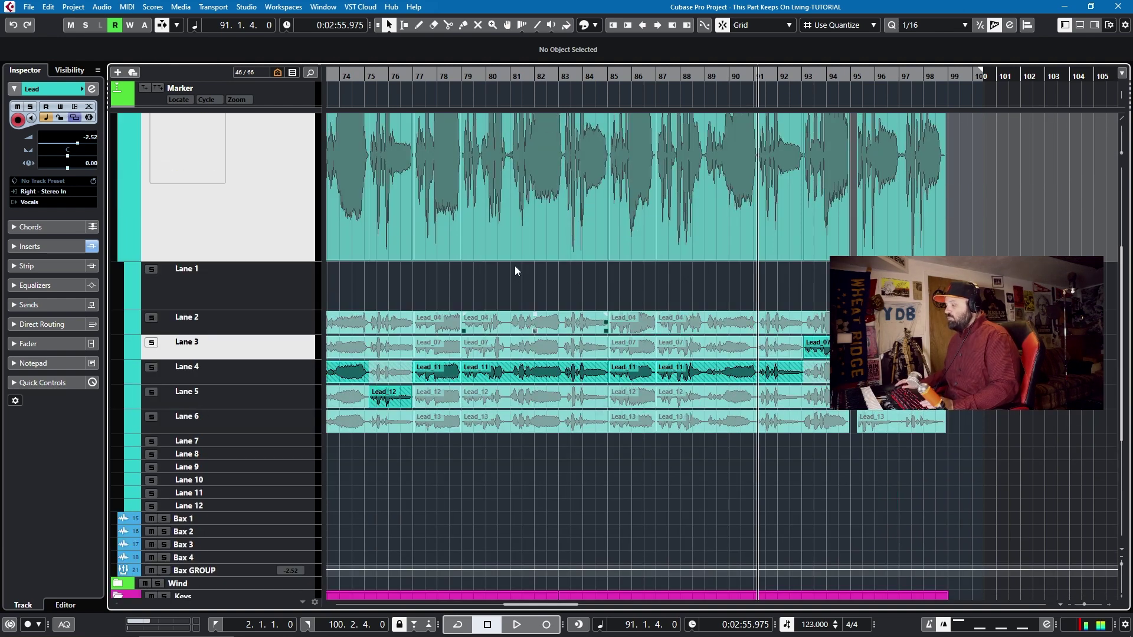
scroll(496, 367, up, 5)
scroll(495, 388, down, 2)
scroll(531, 392, up, 2)
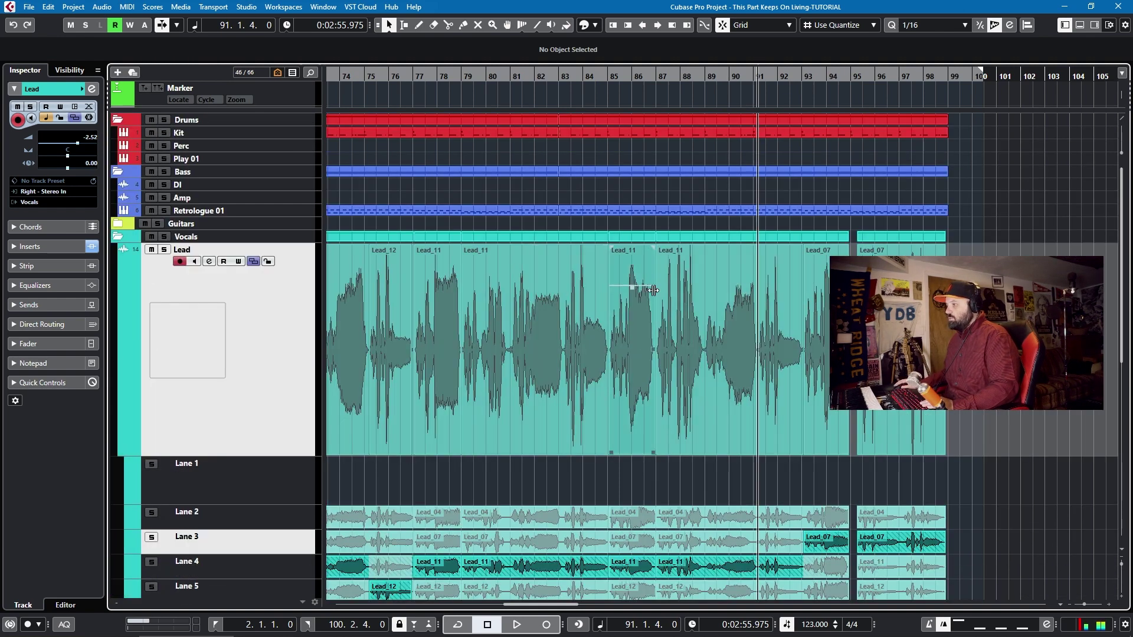
- Hide the Lead lanes, then open and close the track controls settings
click(254, 262)
right_click(266, 283)
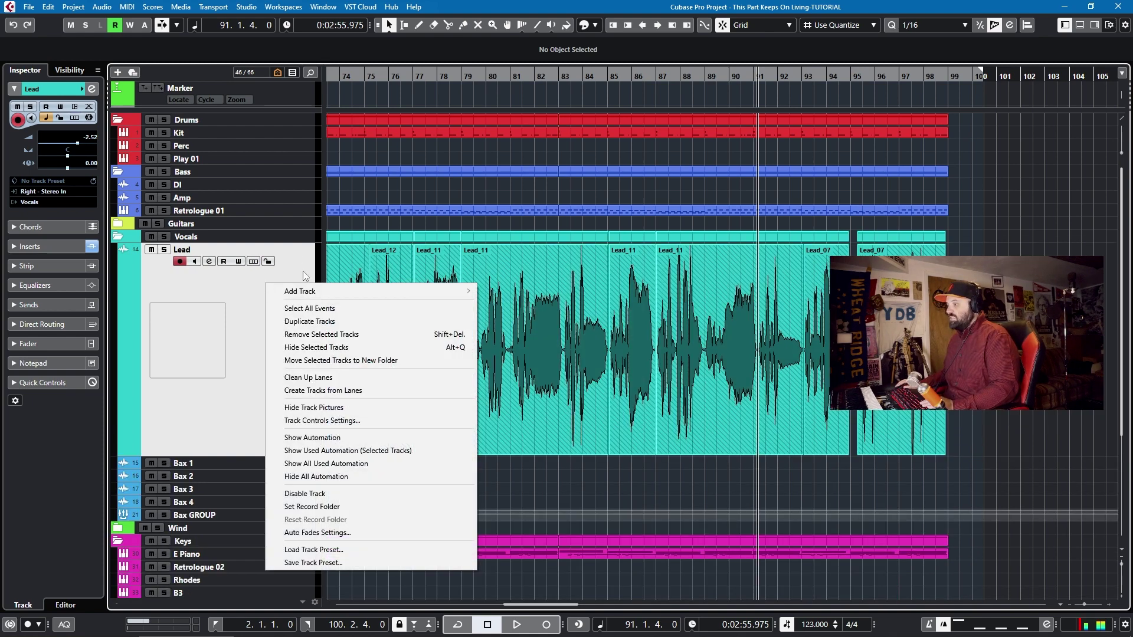
click(303, 422)
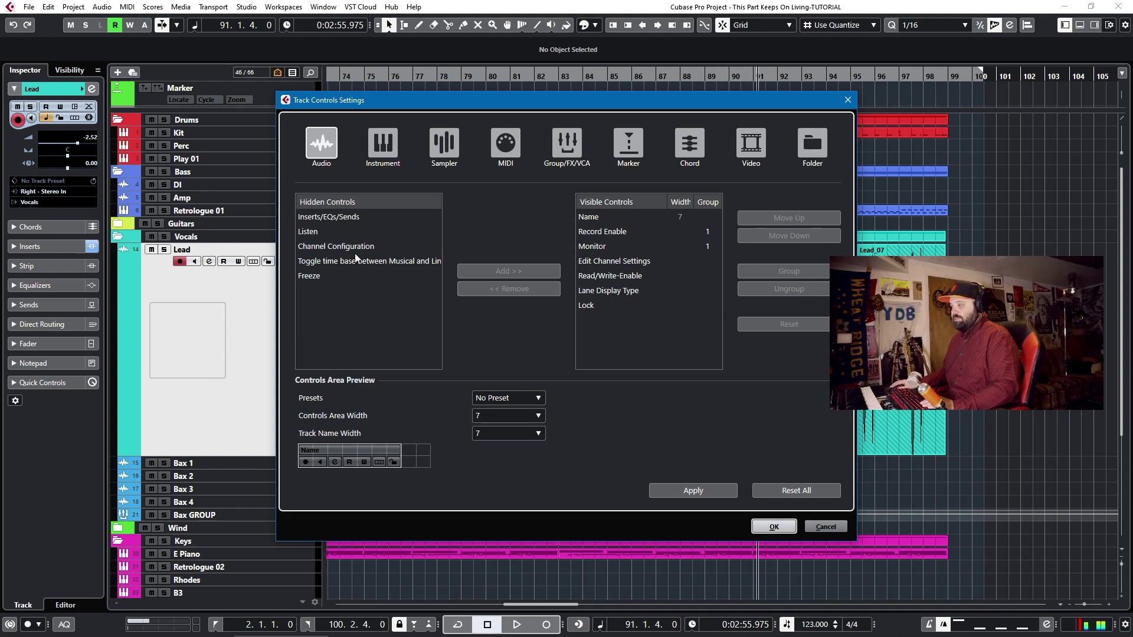
click(773, 531)
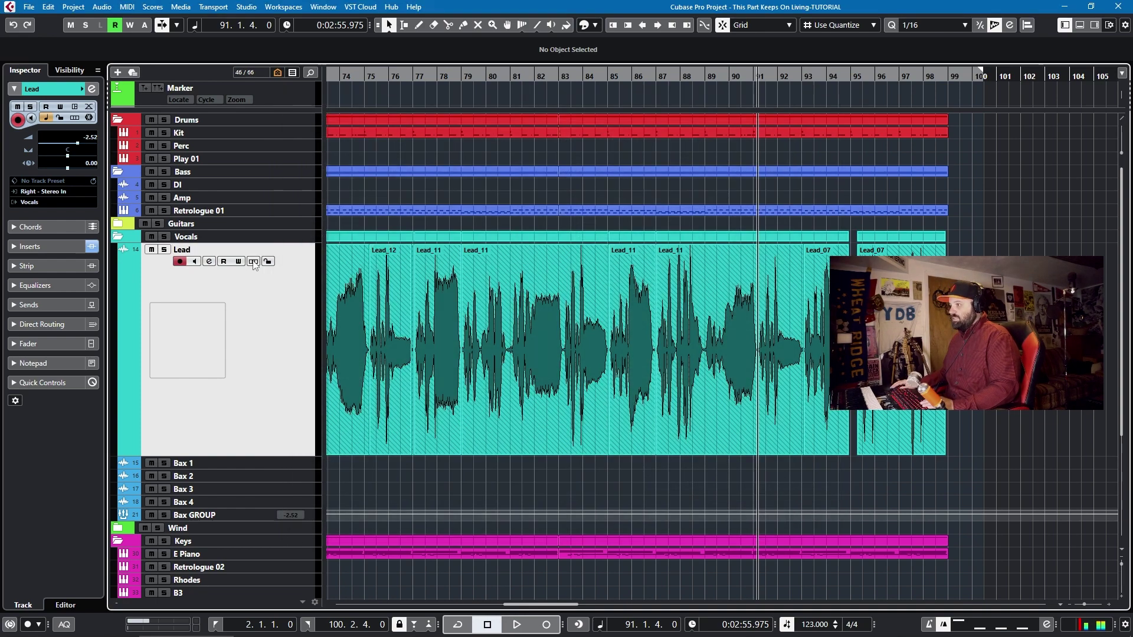
- Show the Lead take lanes again and scroll through the Lead_07, Lead_11 and Lead_12 comp
click(254, 262)
scroll(509, 362, down, 3)
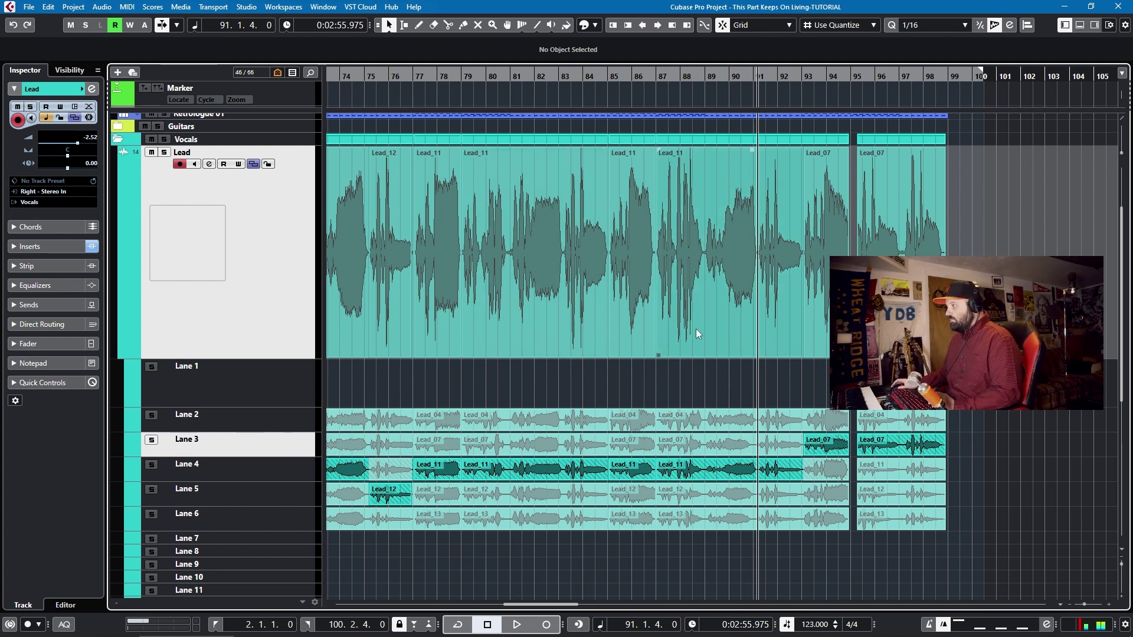
scroll(695, 328, down, 2)
scroll(359, 229, up, 3)
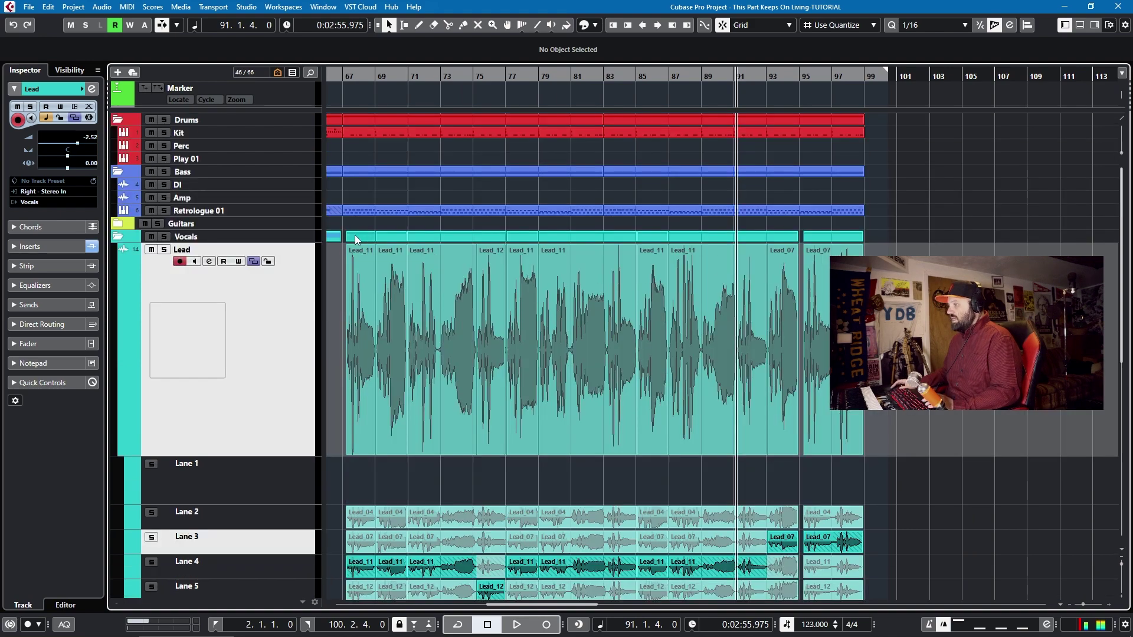
scroll(370, 314, up, 2)
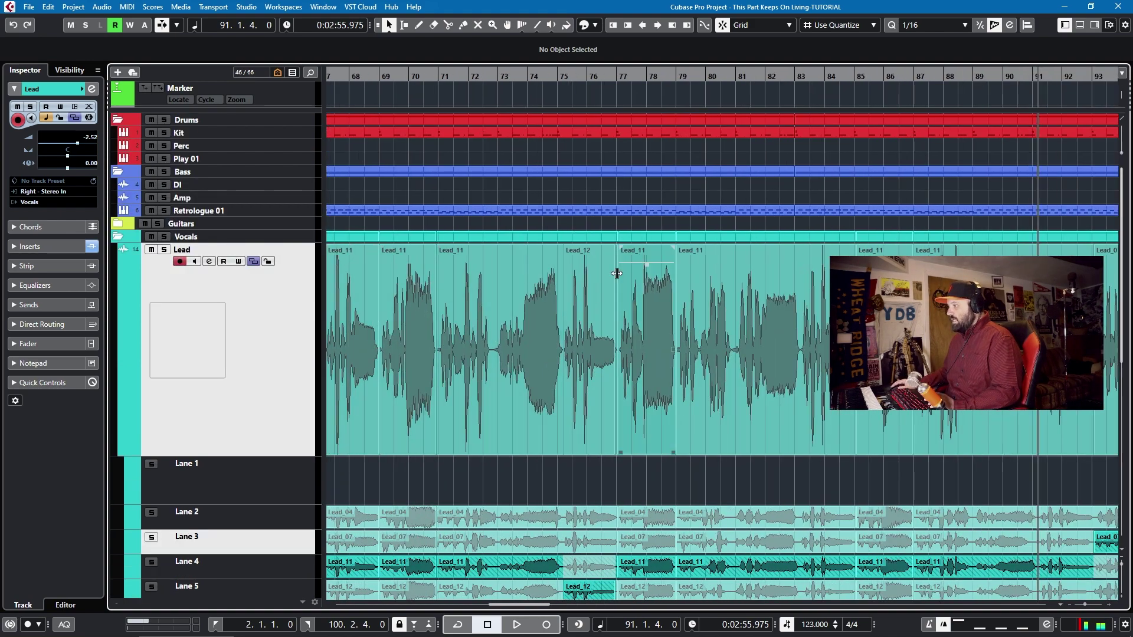
scroll(722, 343, right, 4)
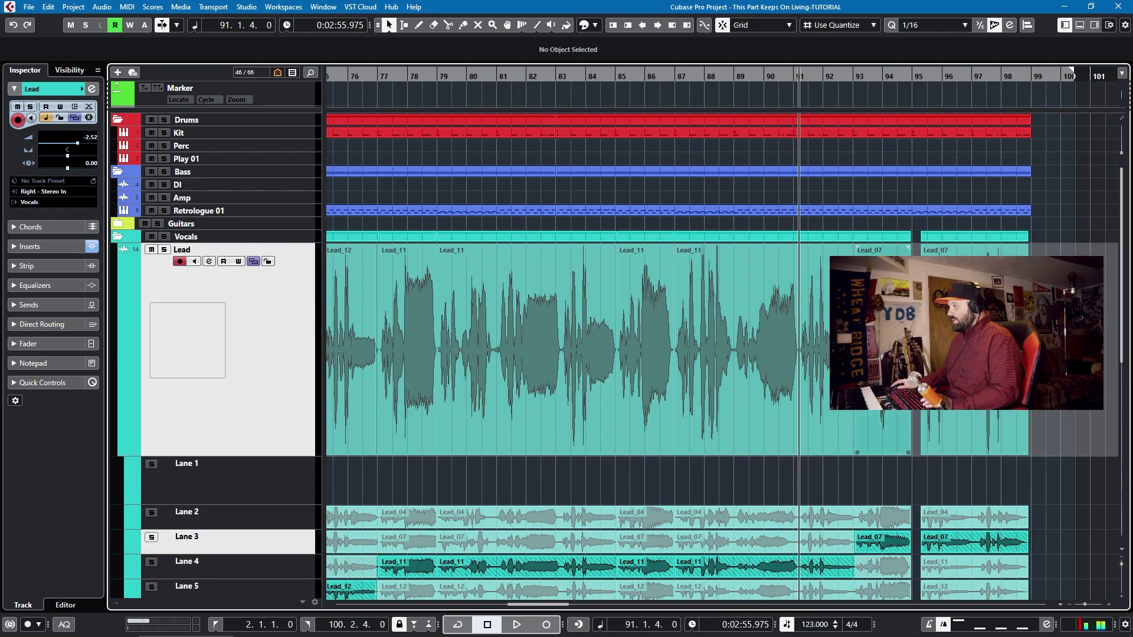
scroll(651, 310, down, 3)
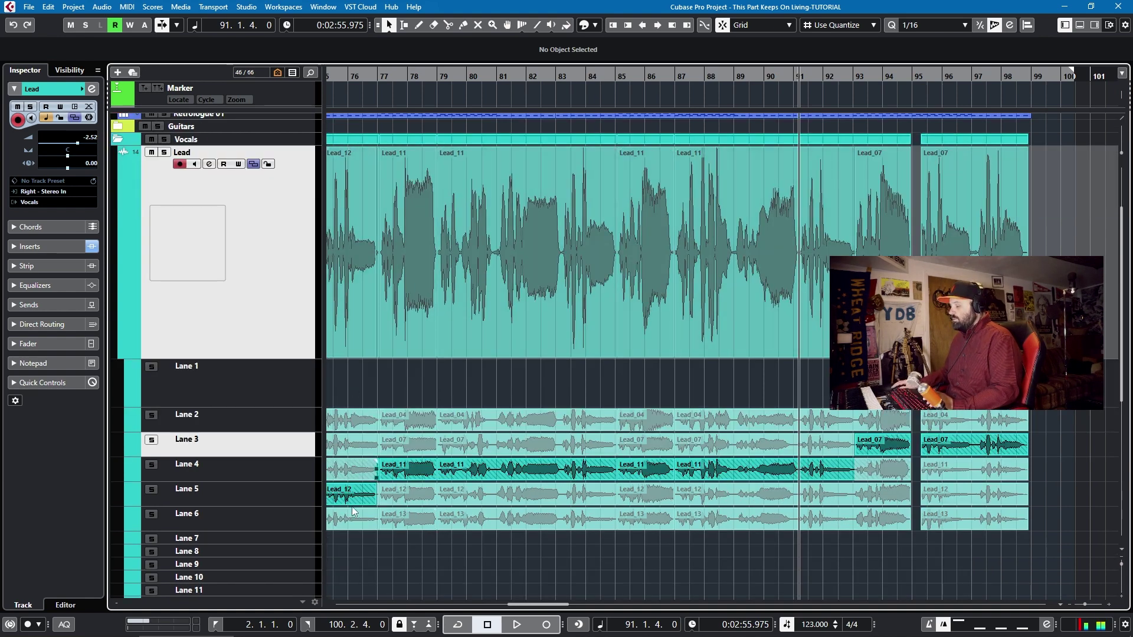
scroll(595, 341, left, 4)
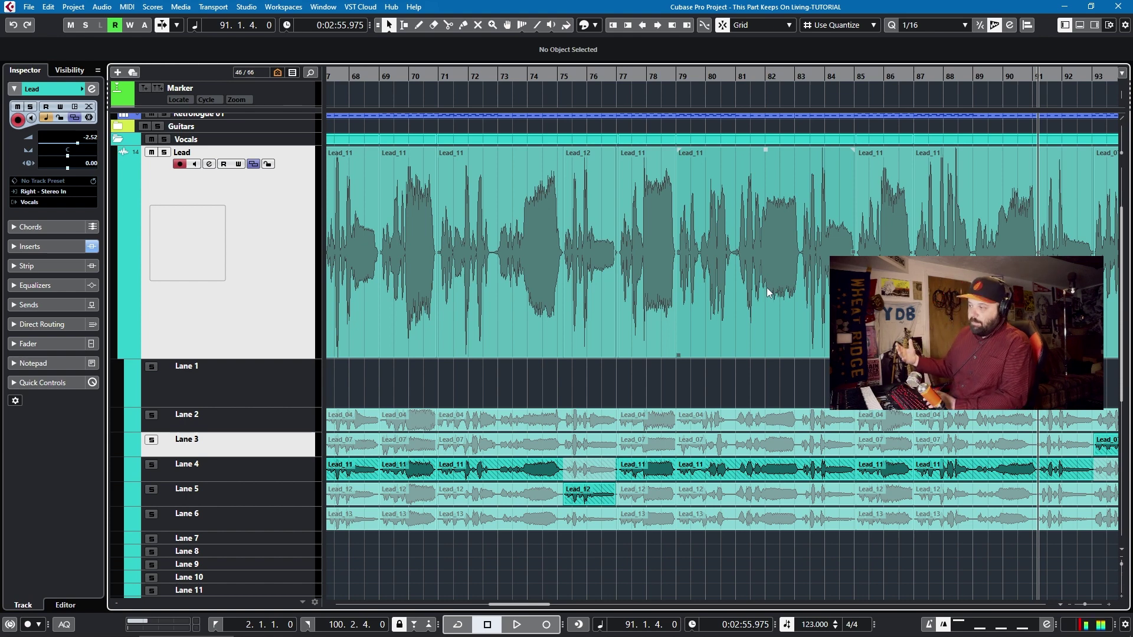
- Marquee-select the old Lead comp events and delete them
scroll(843, 284, down, 3)
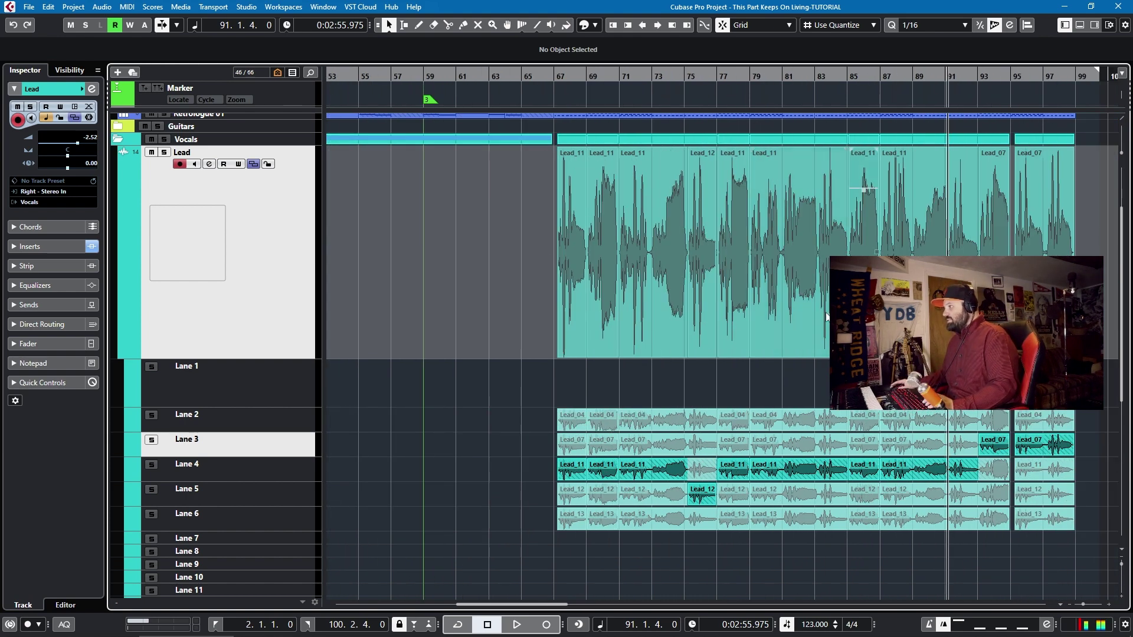
scroll(732, 295, right, 3)
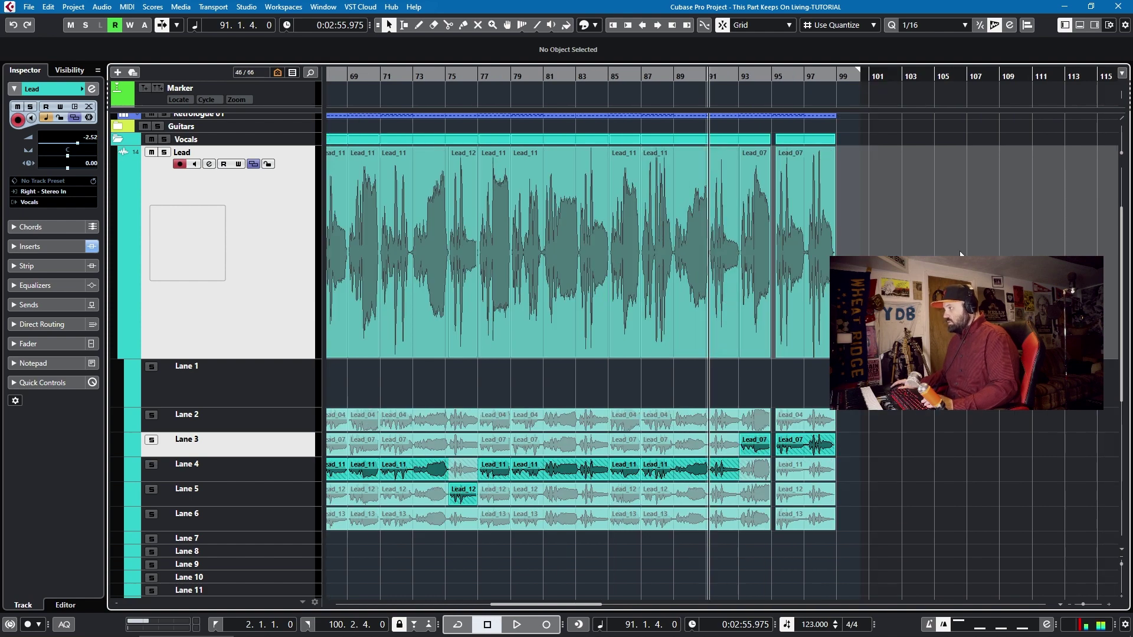
drag(961, 250, 887, 236)
key(Delete)
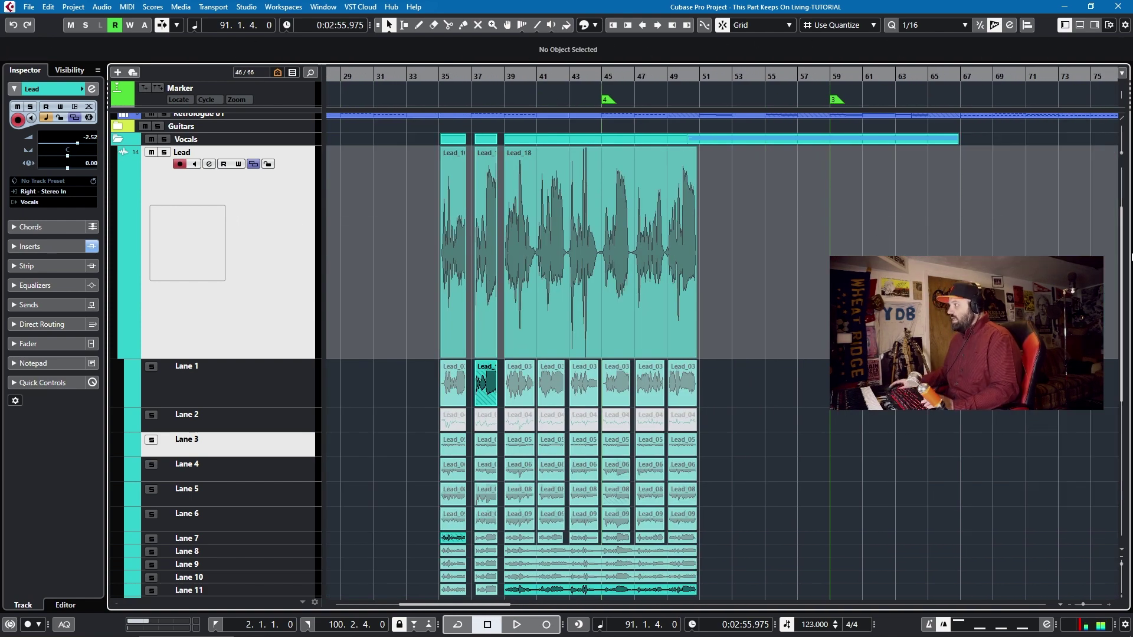
scroll(723, 354, right, 5)
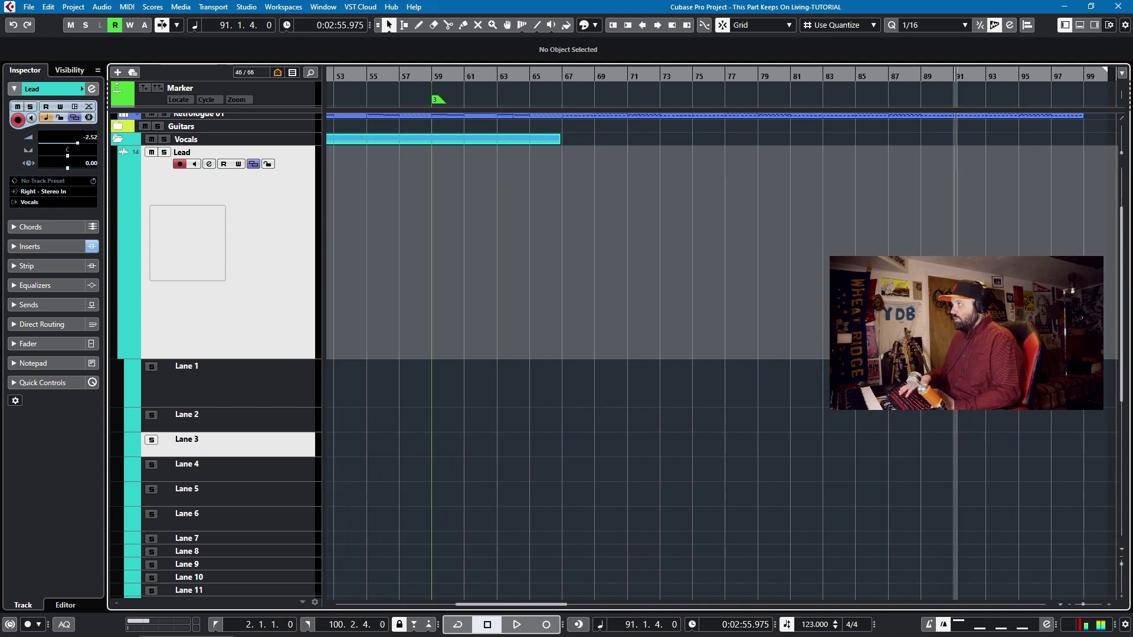
- From the Pool, insert Lead_07, Lead_11 and Lead_12 at origin onto one track
key(ctrl+p)
scroll(412, 228, down, 2)
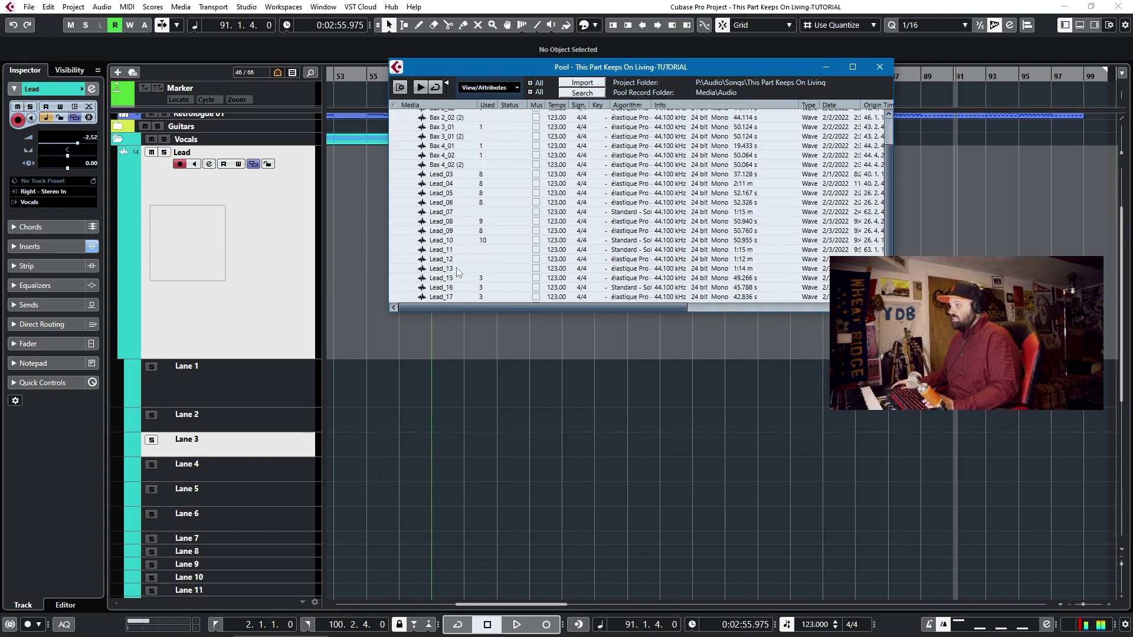
click(436, 212)
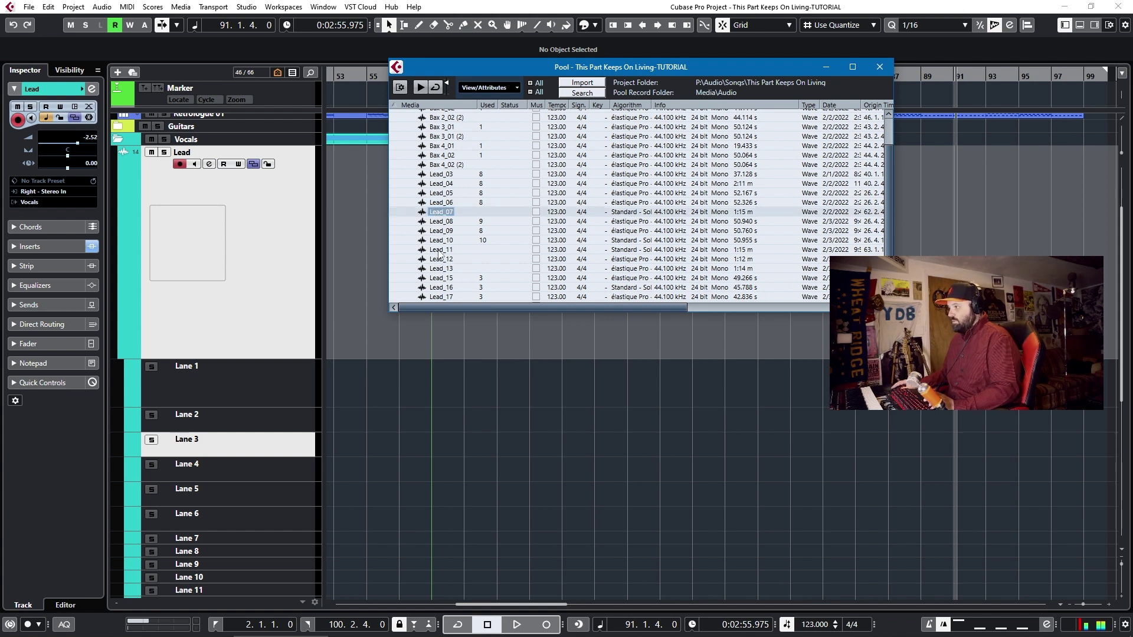
ctrl+click(440, 251)
ctrl+click(440, 259)
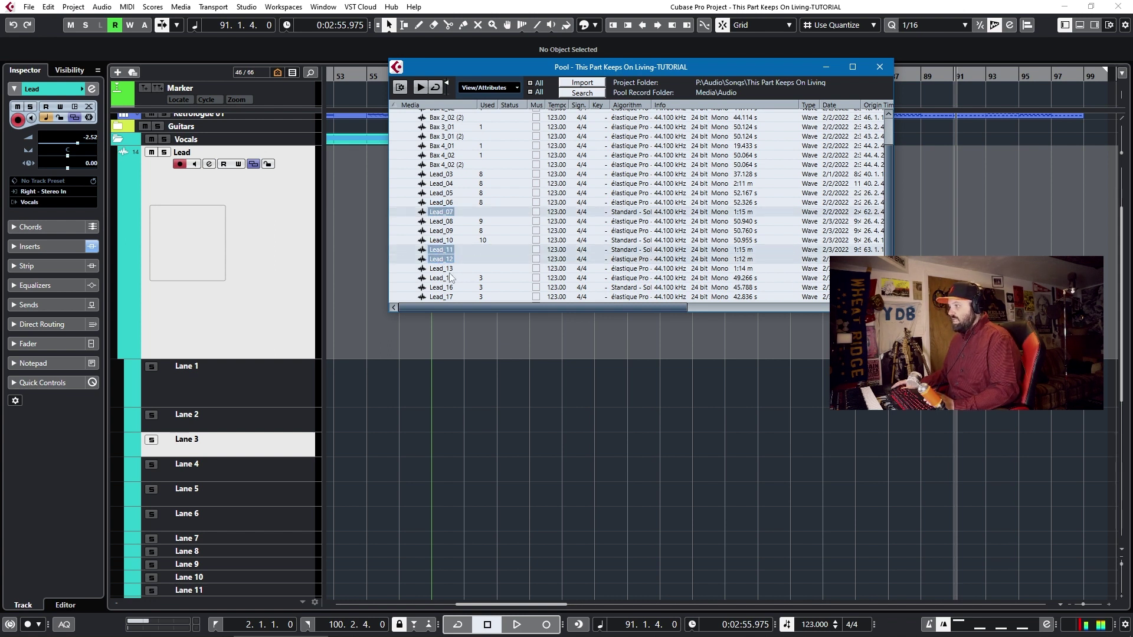
right_click(440, 252)
mouse_move(493, 529)
click(597, 554)
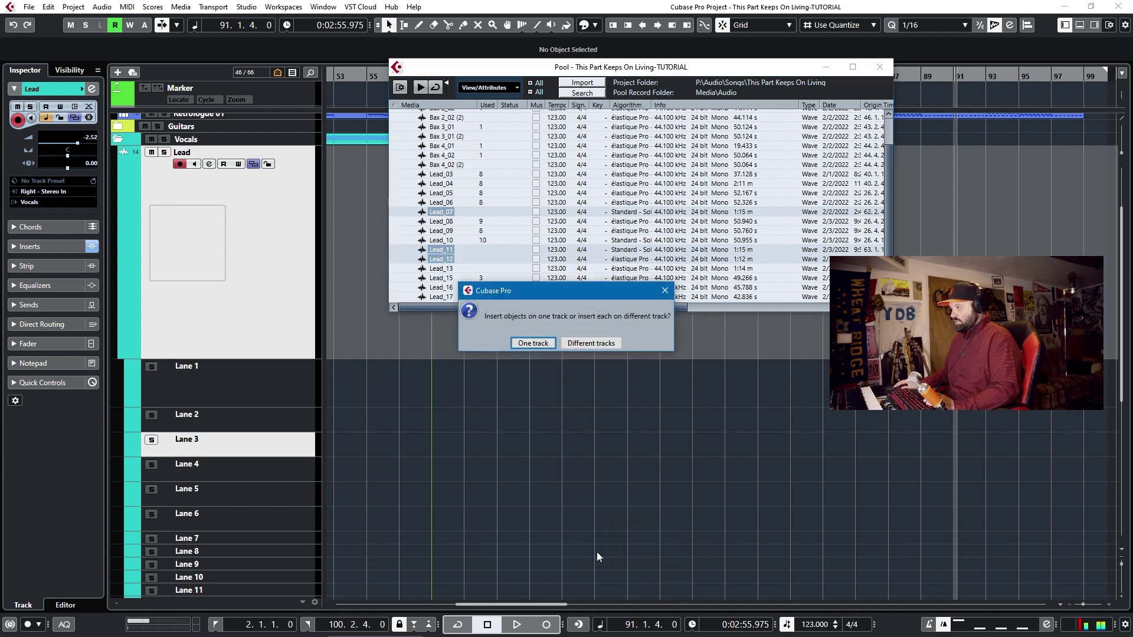
click(543, 342)
click(886, 65)
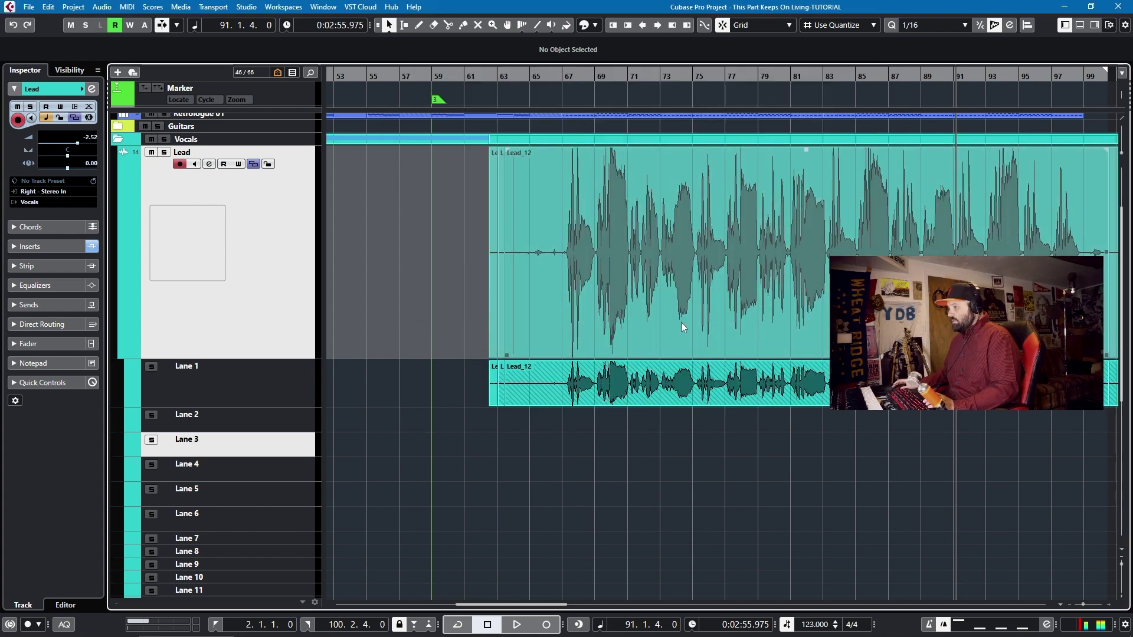
- Move the Lead_12 event from Lane 1 down into Lane 2
scroll(620, 342, up, 2)
scroll(613, 343, down, 4)
scroll(614, 344, right, 2)
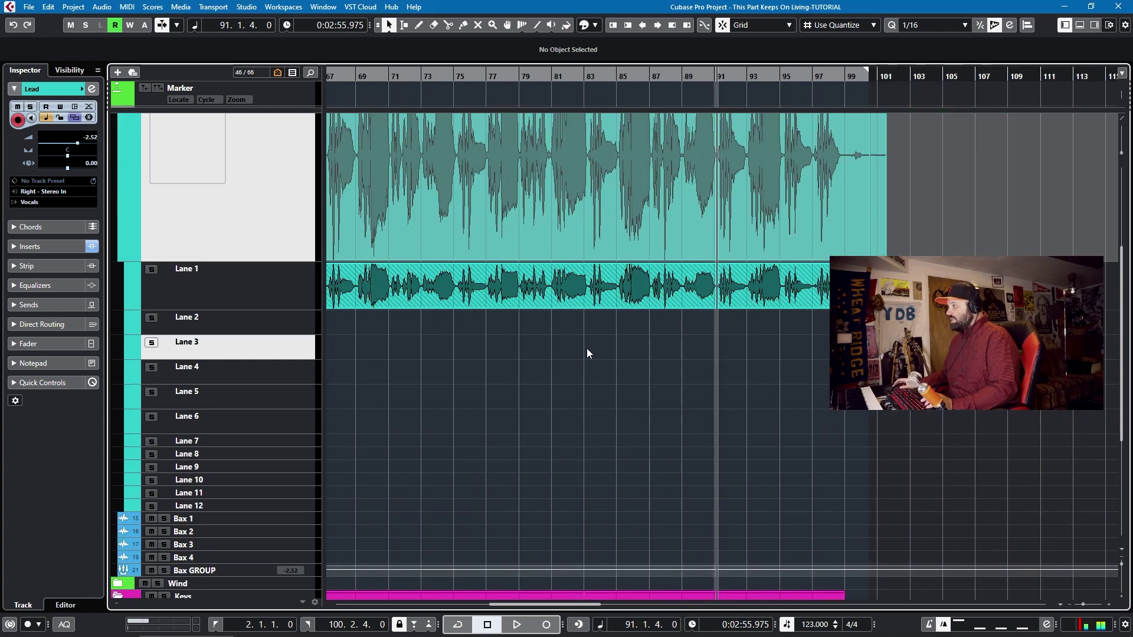
scroll(594, 348, up, 2)
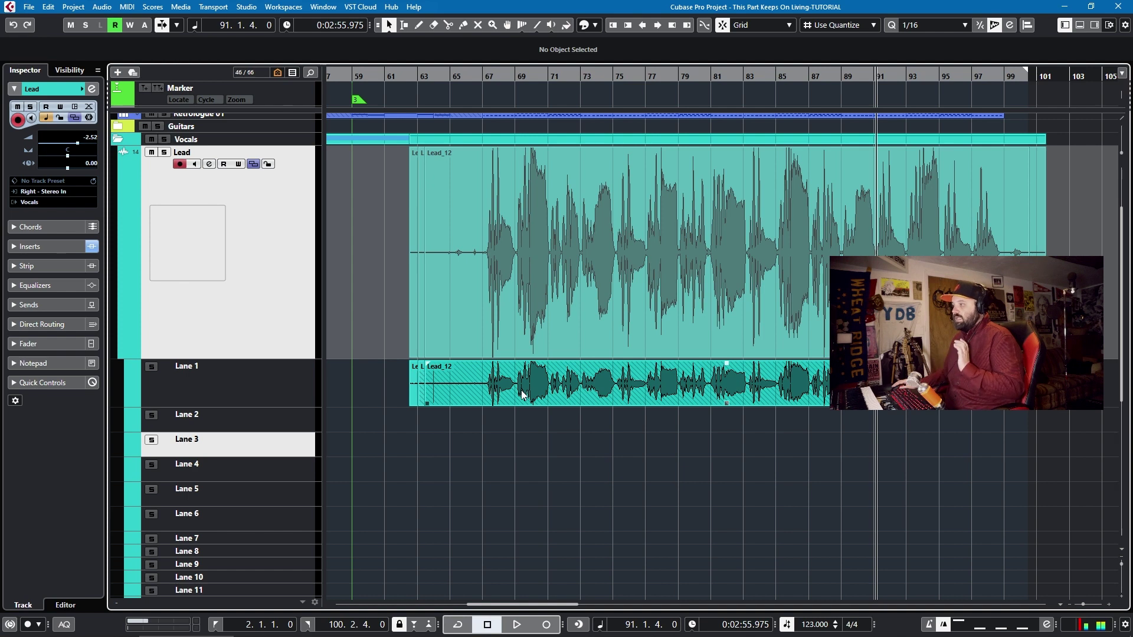
click(522, 395)
drag(522, 395, 531, 443)
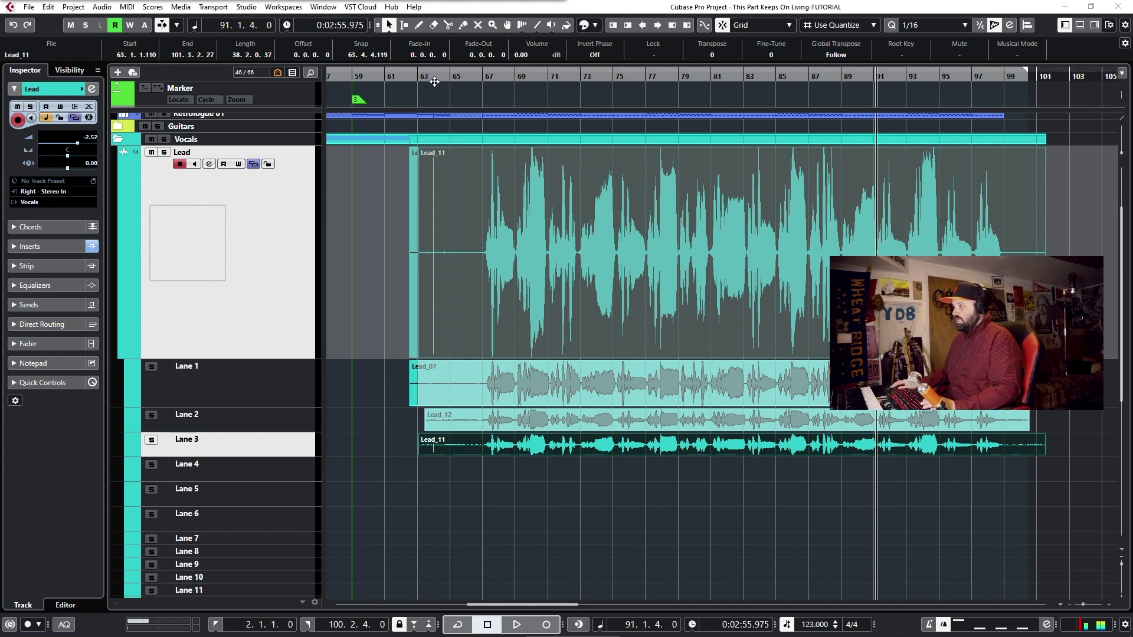
- Set the playhead to bar 66 and solo Lanes 2 and 3 to audition their takes
click(470, 77)
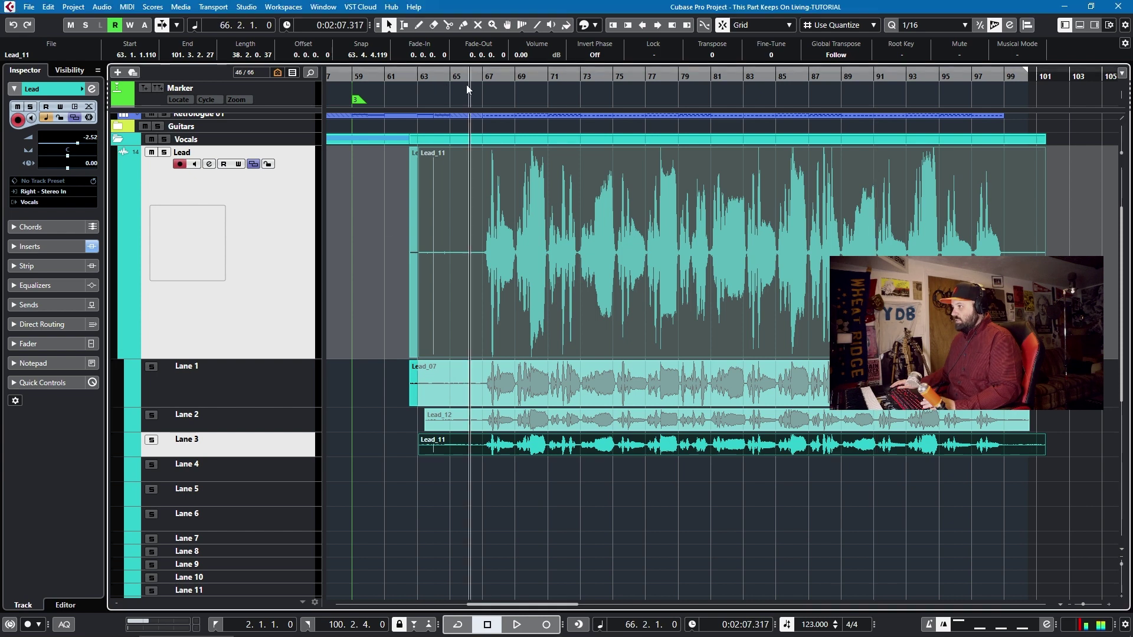
click(151, 416)
click(151, 441)
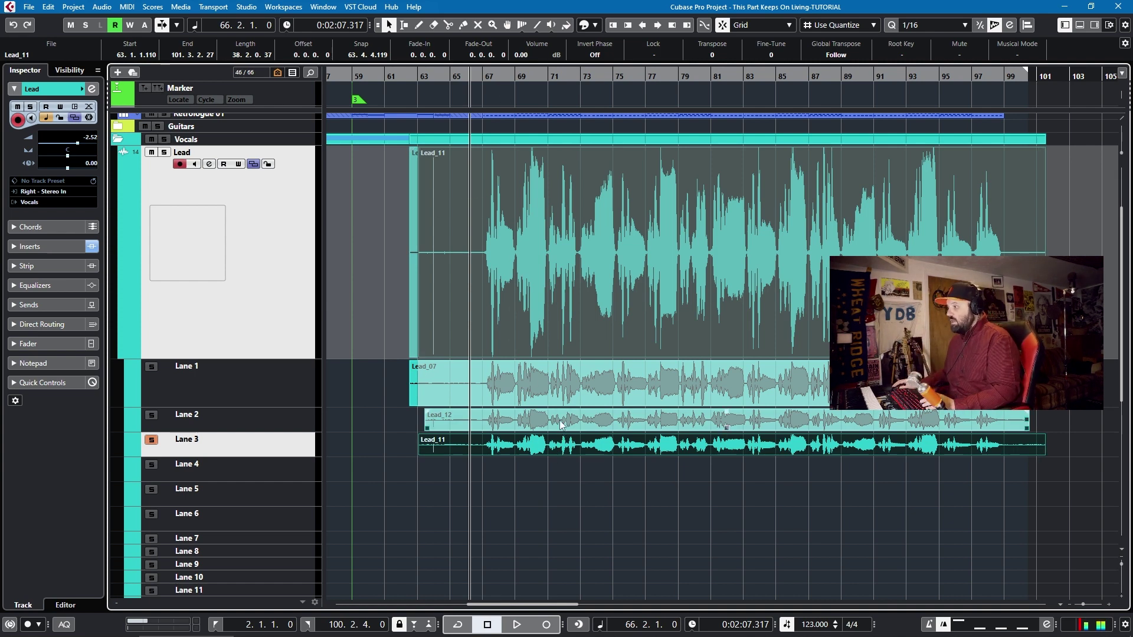
- Return Lead_07 to Lane 1 and make Lead_11 the active take
drag(564, 395, 555, 465)
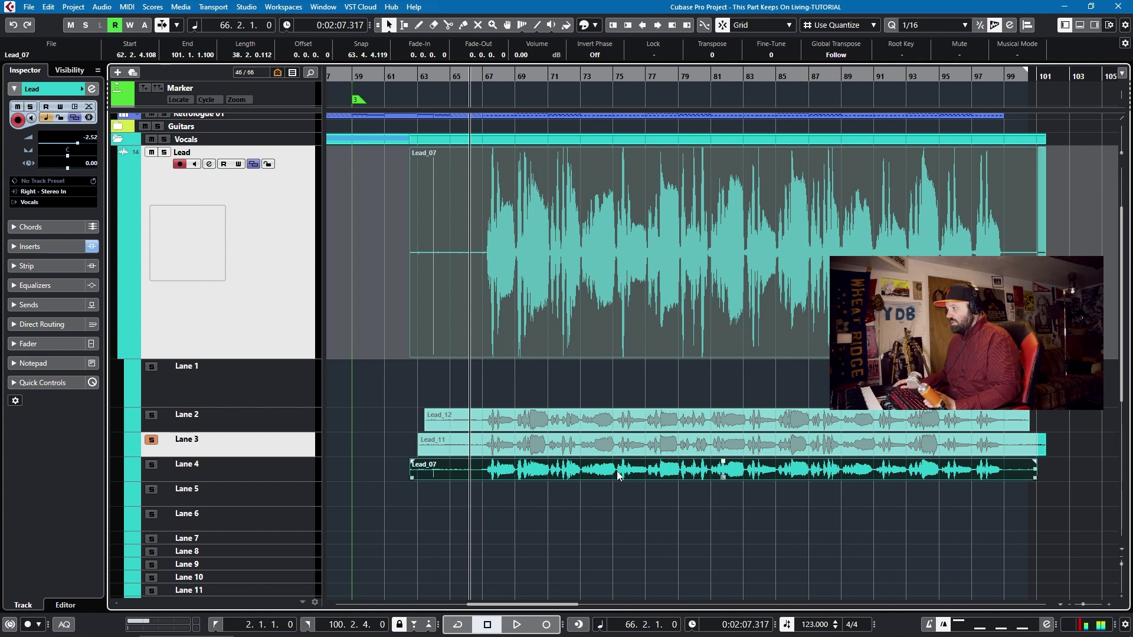
drag(616, 472, 618, 395)
click(589, 462)
mouse_move(550, 448)
mouse_down()
mouse_move(549, 472)
mouse_move(550, 454)
mouse_up()
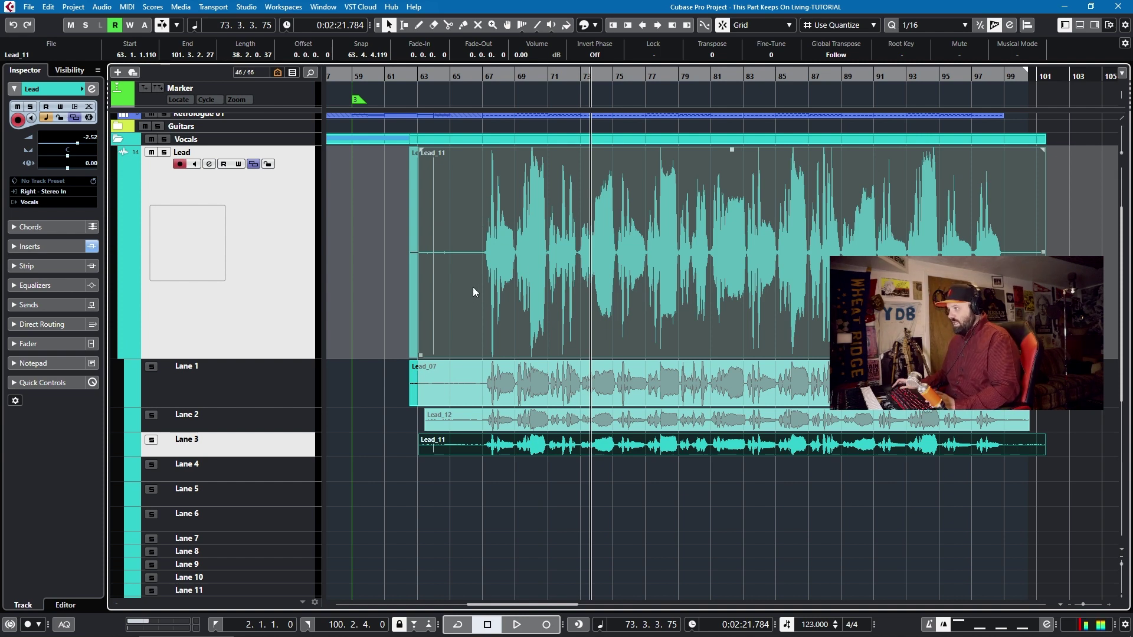
- Hide the lanes and delete the empty audio range before bar 67 with the Range tool
scroll(472, 288, up, 3)
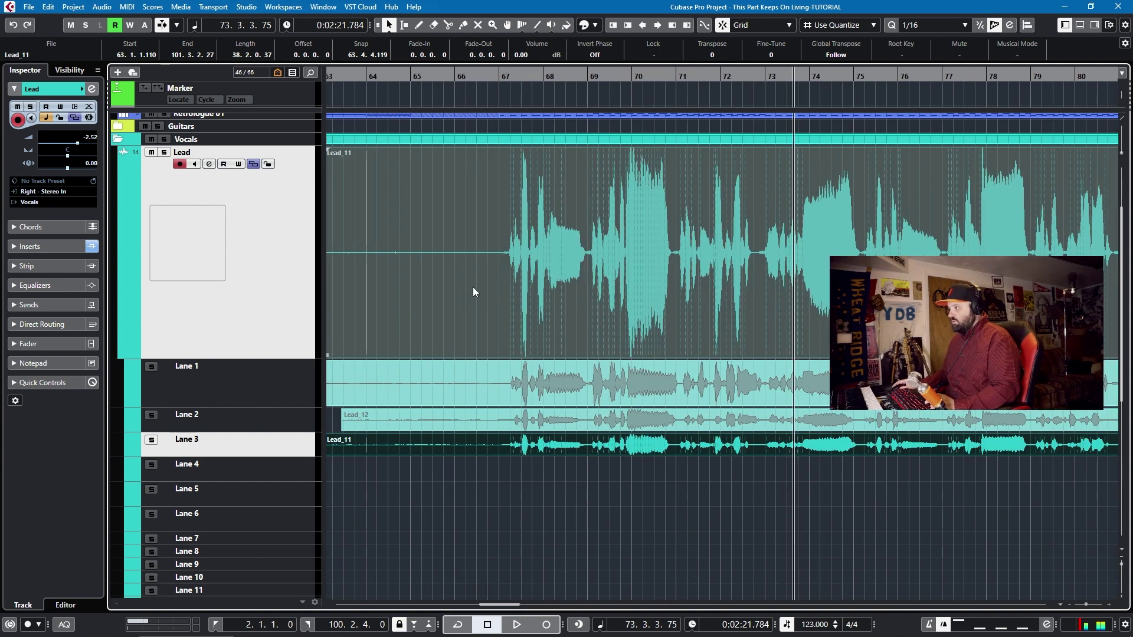
click(259, 164)
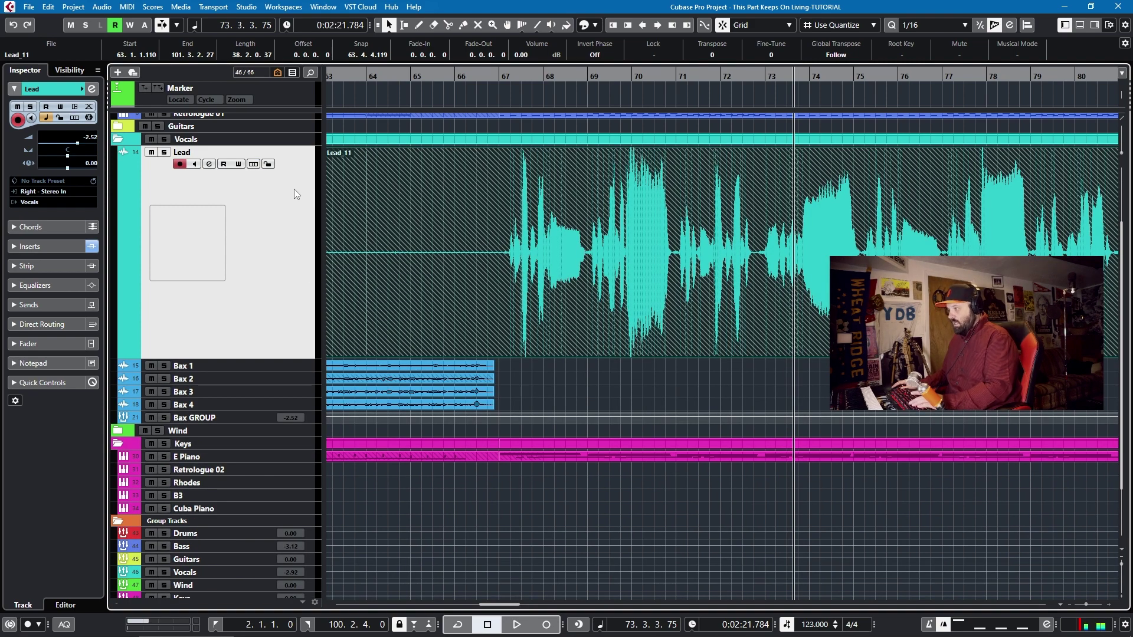
key(2)
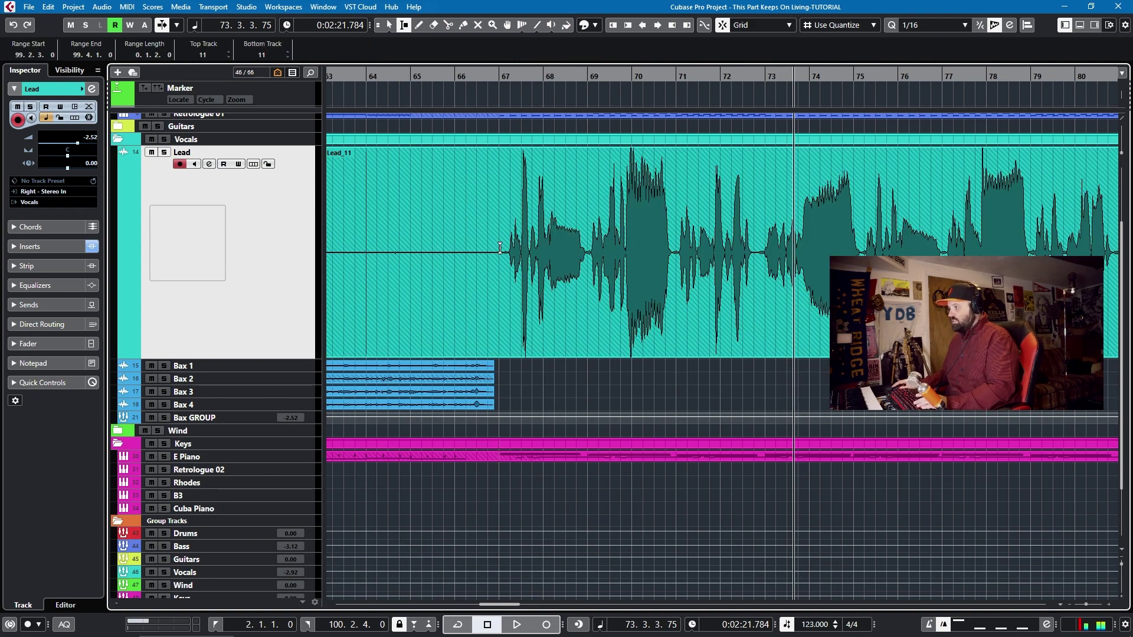
drag(499, 246, 464, 246)
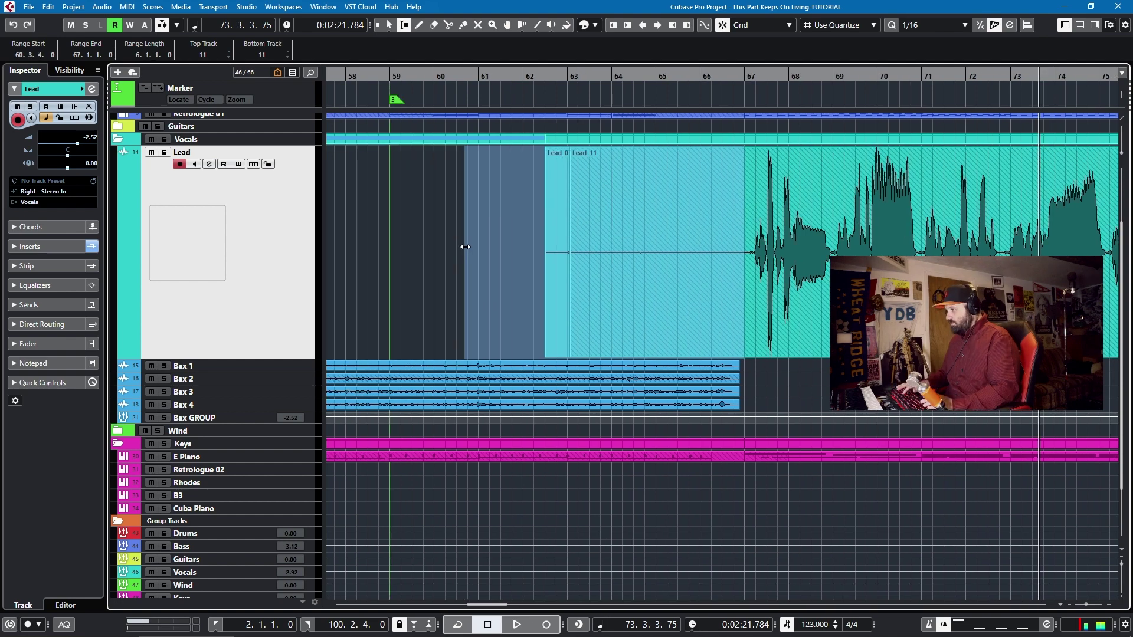
key(Delete)
click(465, 247)
- Apply a fade-in to Lead_11 over 66.4.2–67.1.4
key(h)
key(h)
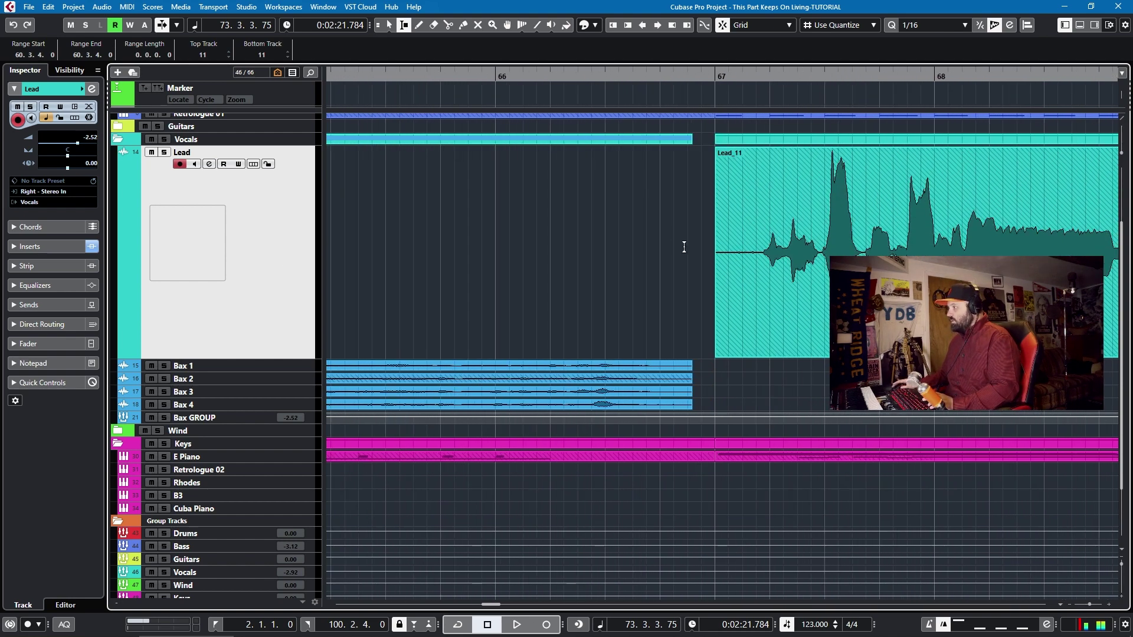
drag(668, 242, 761, 244)
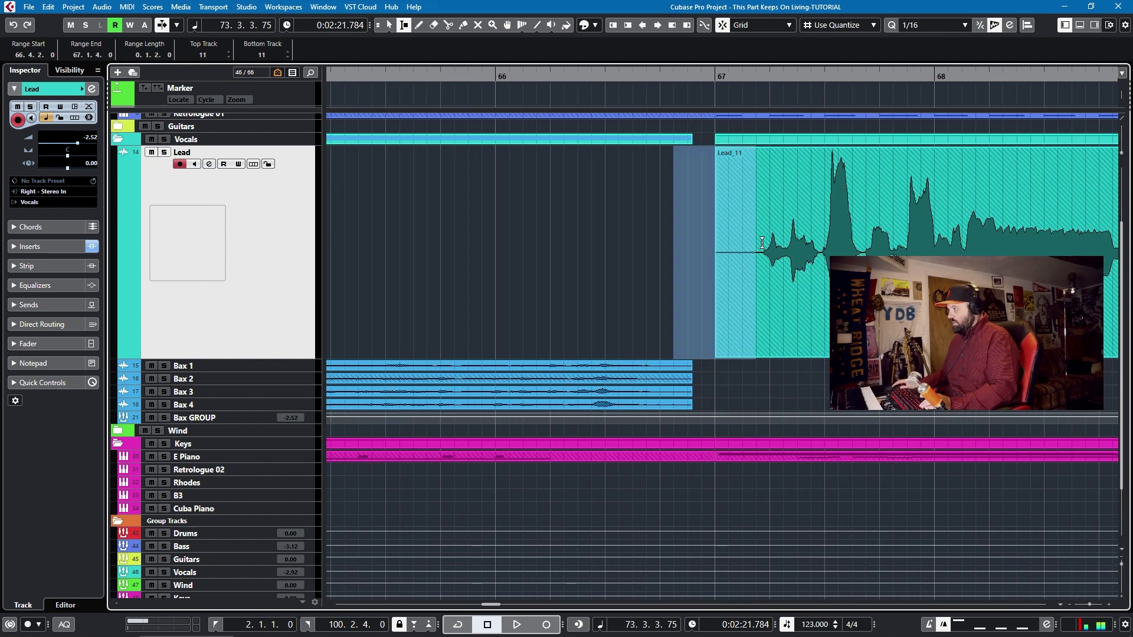
key(a)
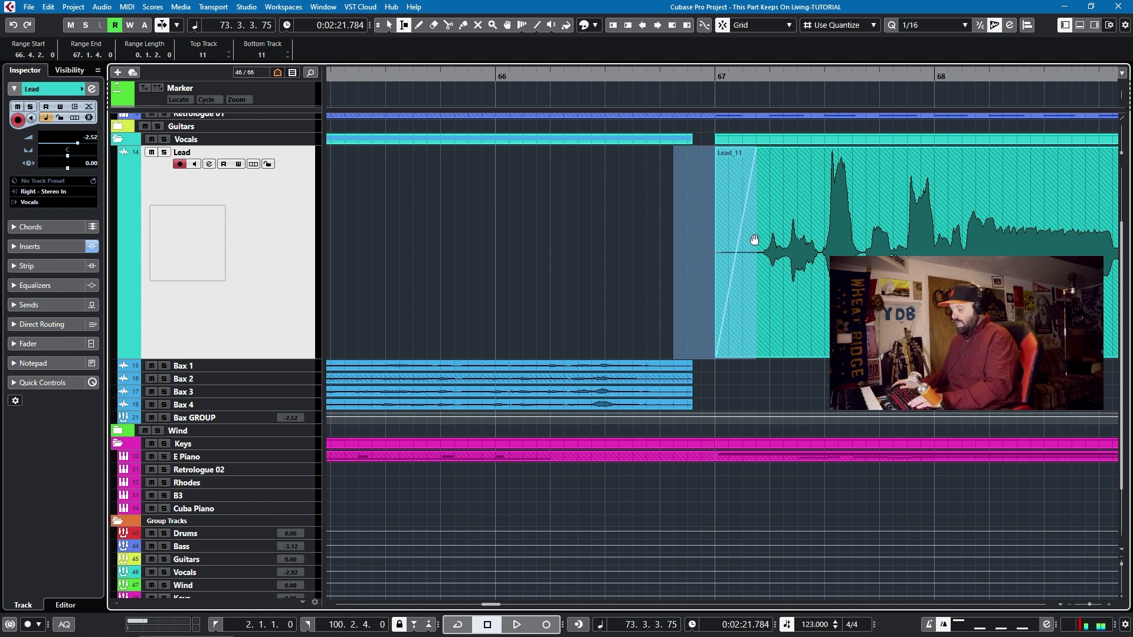
key(3)
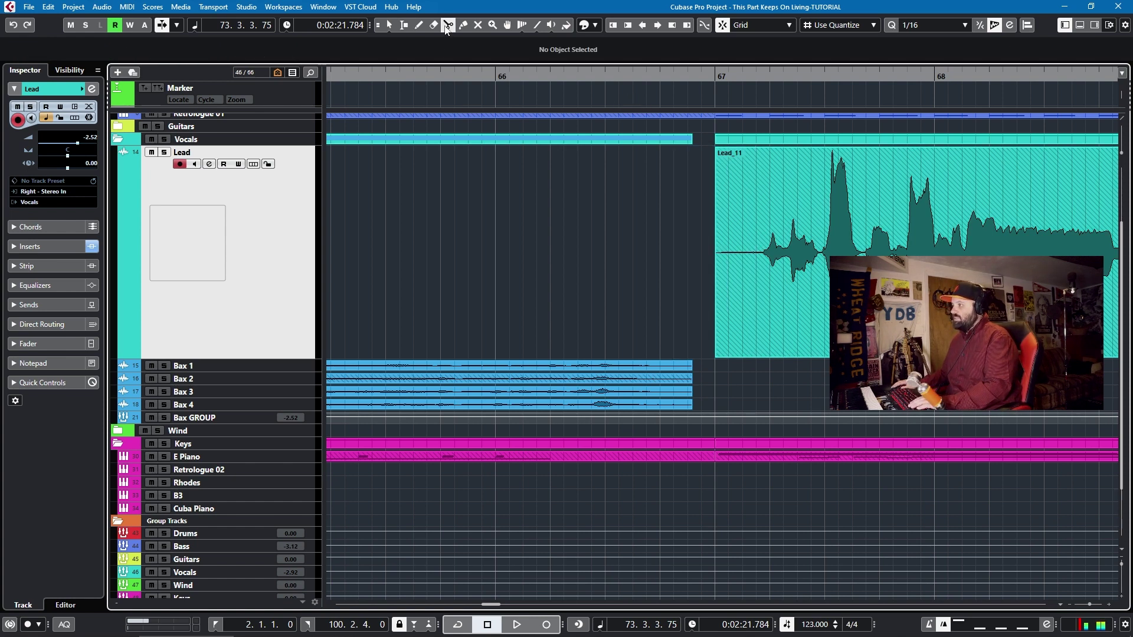
- Split Lead_11 at phrase gaps at bar 69, 72.4.2, 75.1.4, bar 77, bar 79 and 79.4.1
scroll(607, 295, right, 5)
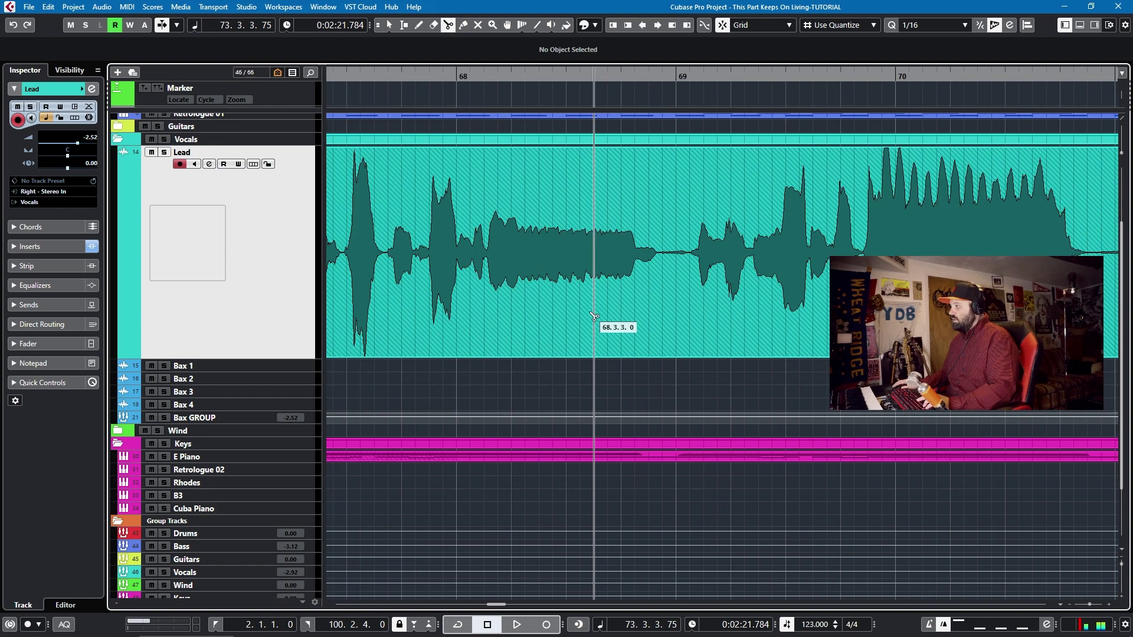
click(676, 261)
scroll(716, 295, right, 4)
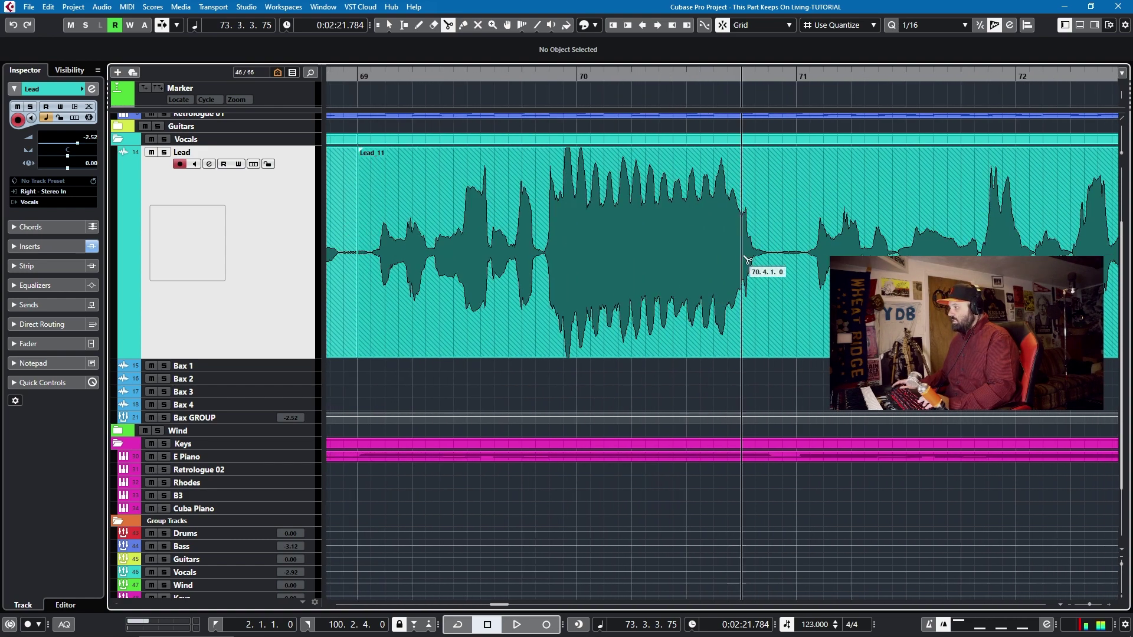
click(778, 260)
scroll(791, 298, right, 3)
scroll(791, 292, right, 2)
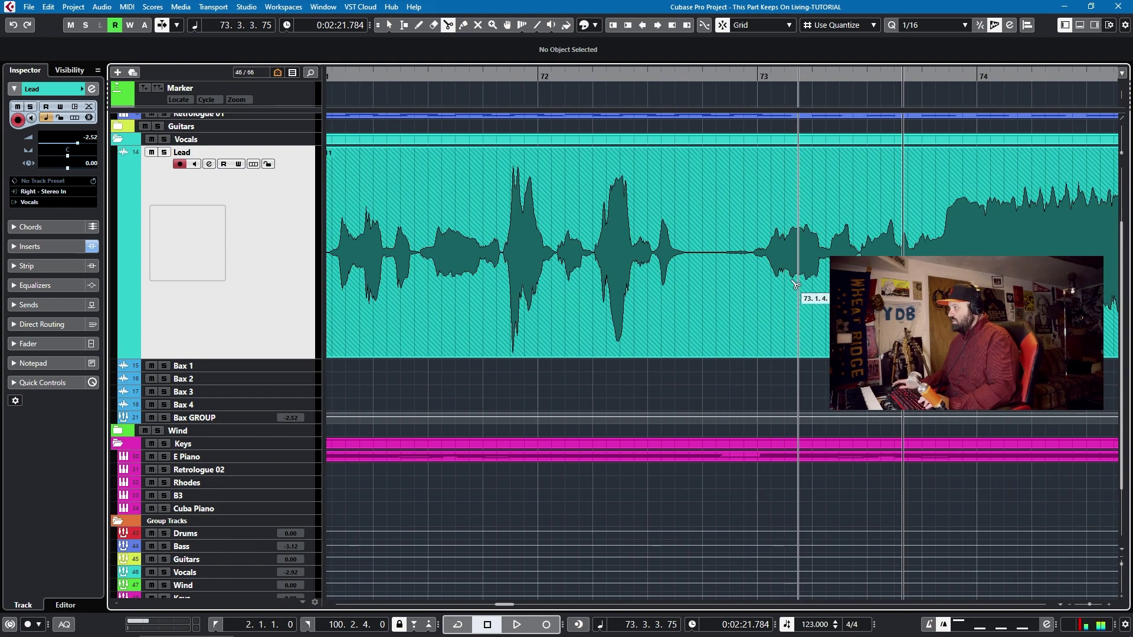
click(703, 255)
scroll(767, 289, right, 3)
scroll(773, 277, right, 2)
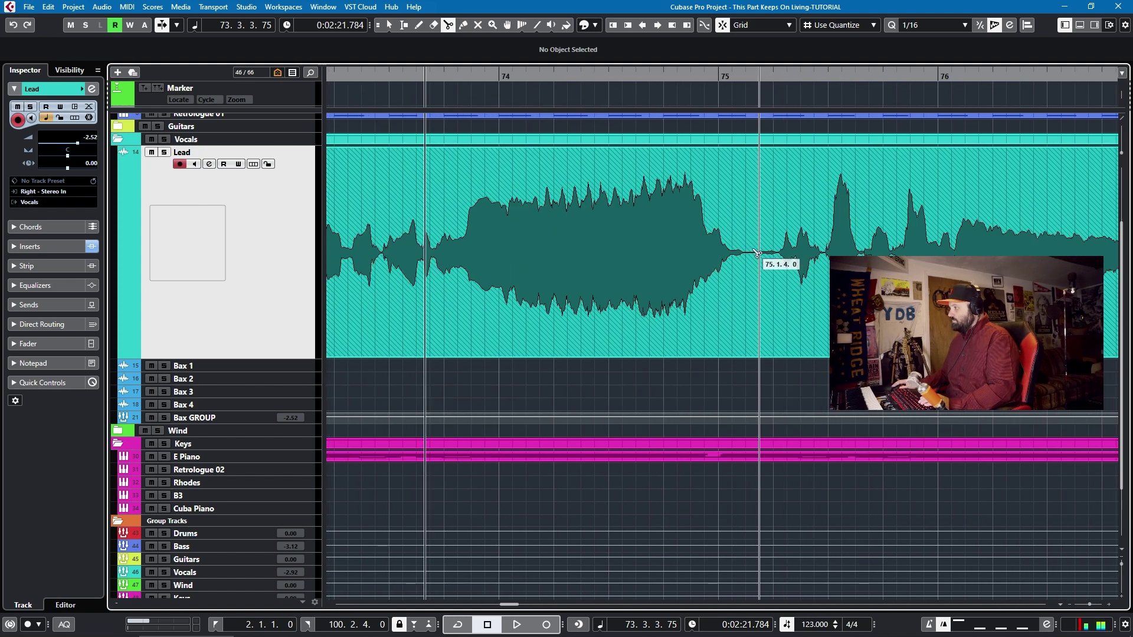
click(757, 254)
scroll(758, 253, right, 4)
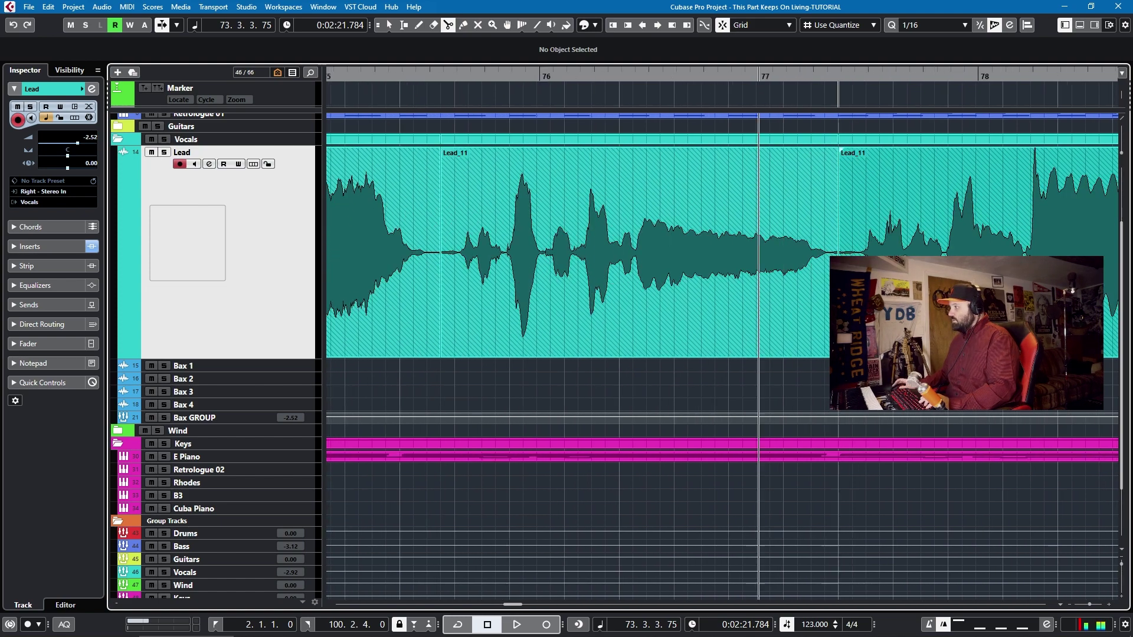
click(762, 254)
scroll(763, 253, right, 2)
scroll(763, 253, right, 3)
click(725, 260)
scroll(738, 289, right, 2)
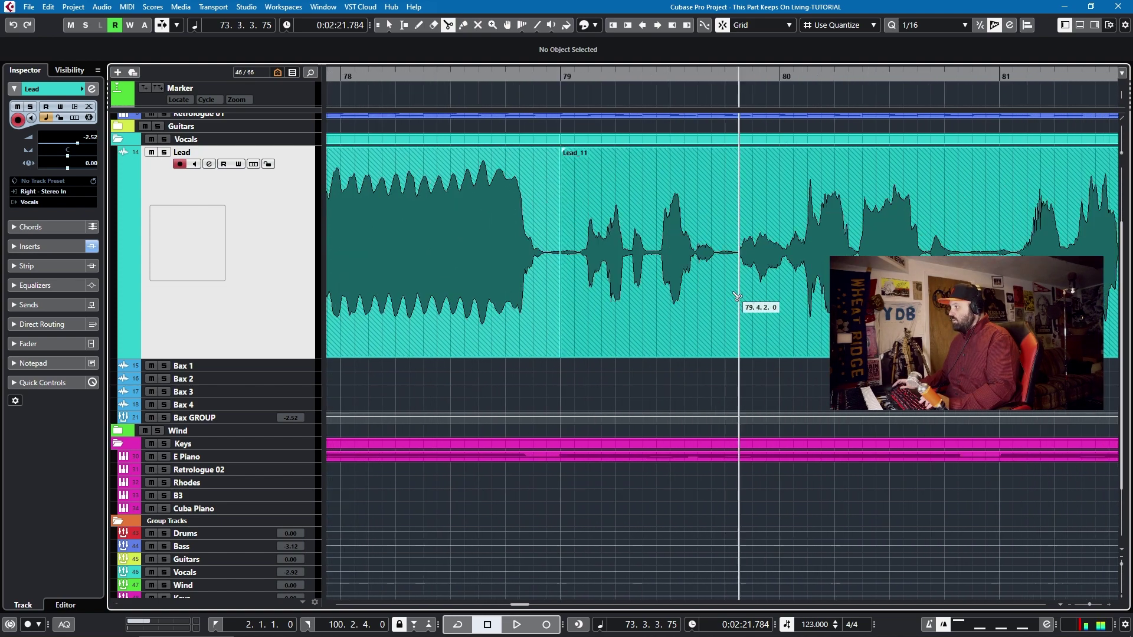
scroll(737, 295, right, 1)
click(646, 257)
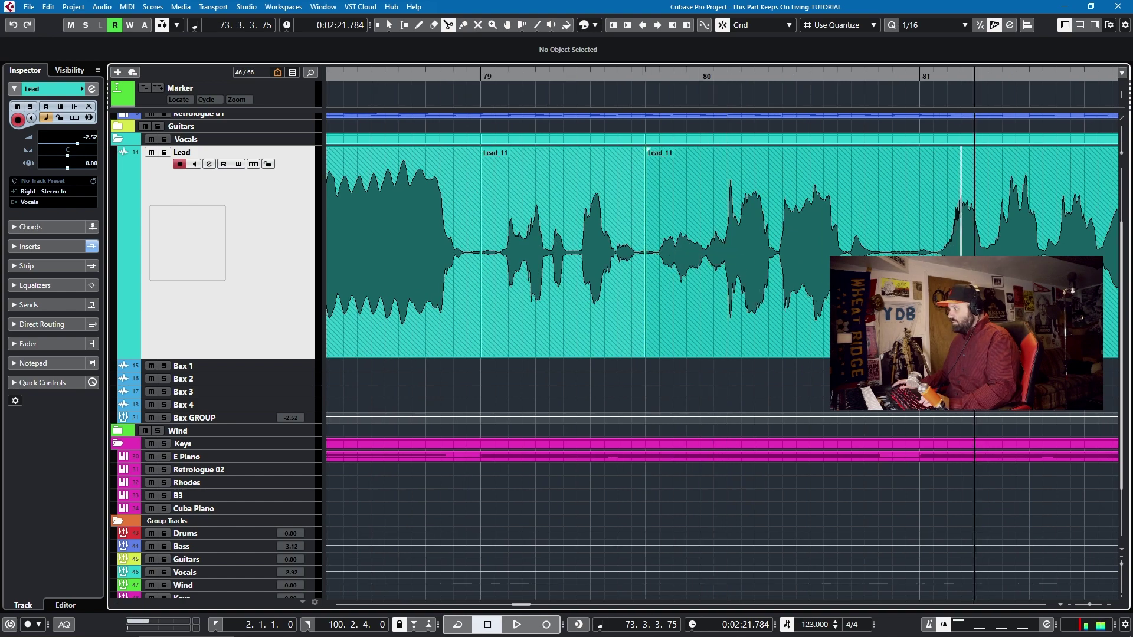
- Continue splitting at 80.4.4, bars 83, 85, 86.4.4, 89, 95 and 97.1.2
click(907, 253)
scroll(907, 254, right, 4)
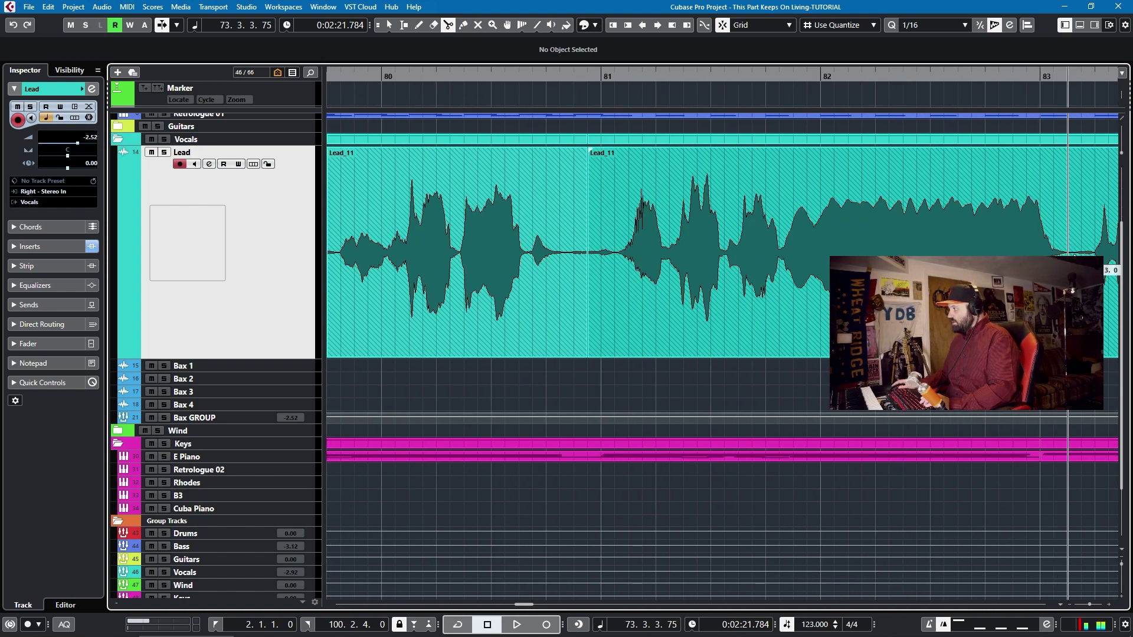
click(1066, 253)
scroll(1066, 254, right, 4)
scroll(861, 331, up, 3)
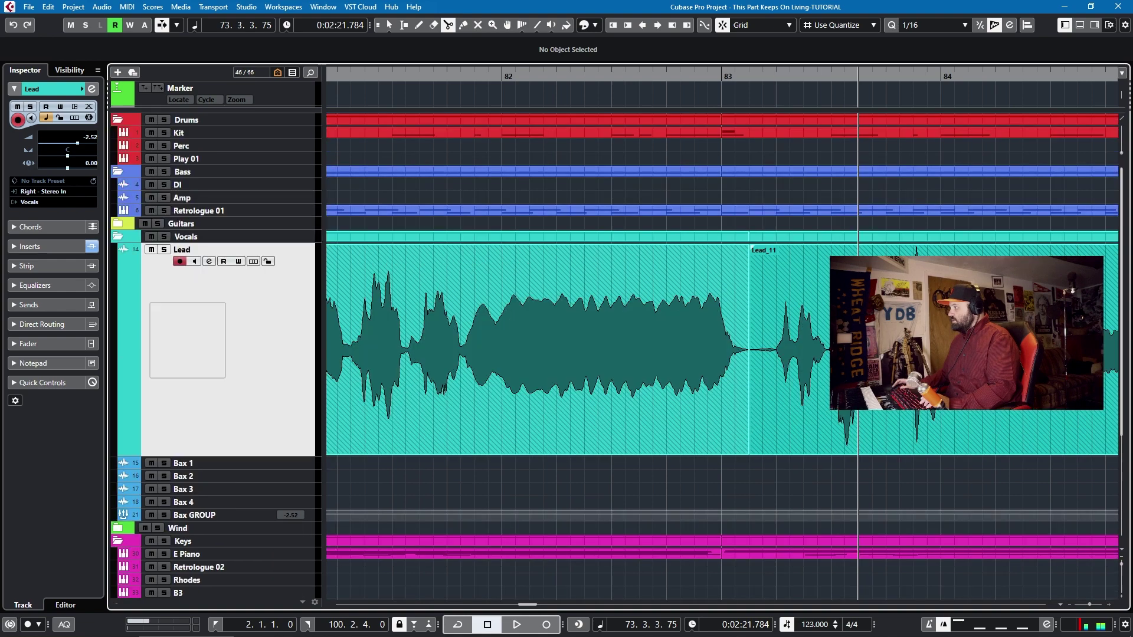
scroll(861, 259, right, 3)
click(855, 260)
scroll(855, 260, right, 4)
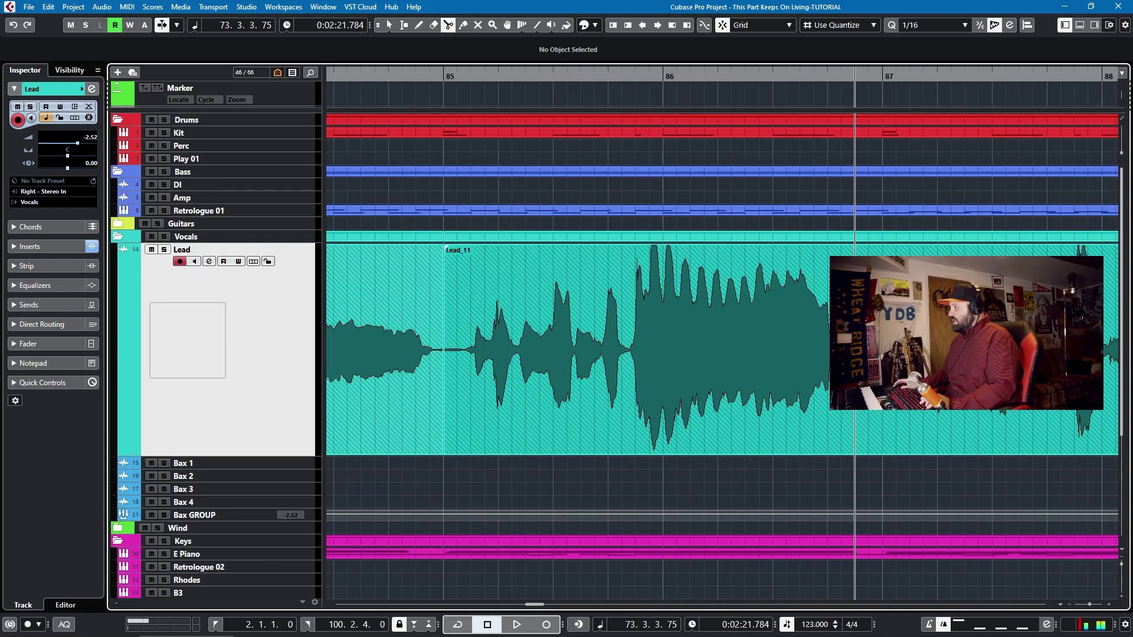
click(871, 260)
scroll(896, 259, right, 4)
click(923, 259)
scroll(923, 259, right, 6)
click(858, 259)
scroll(855, 260, right, 3)
scroll(853, 354, right, 4)
scroll(737, 366, right, 1)
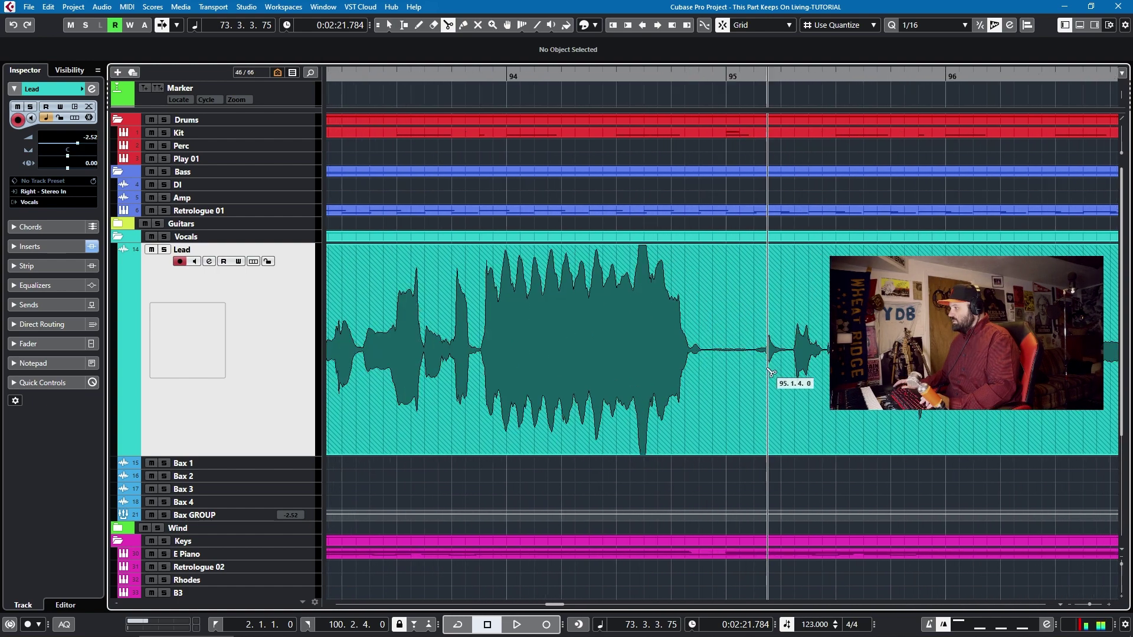
click(729, 359)
scroll(767, 362, right, 2)
click(788, 361)
scroll(789, 364, right, 5)
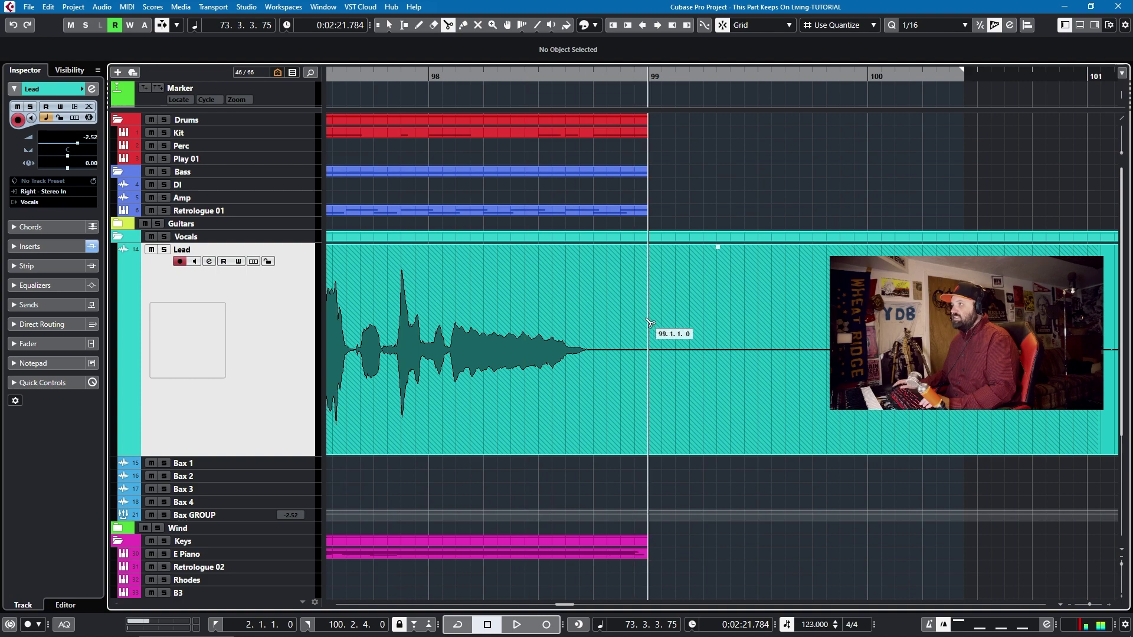
scroll(611, 348, left, 2)
scroll(610, 348, left, 15)
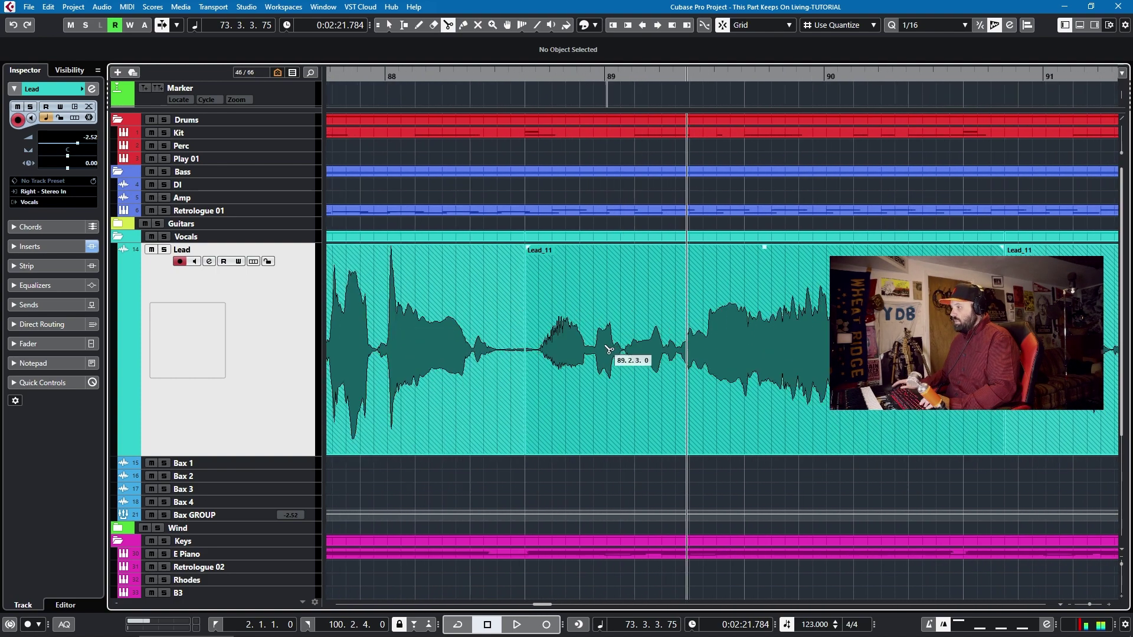
scroll(609, 349, down, 8)
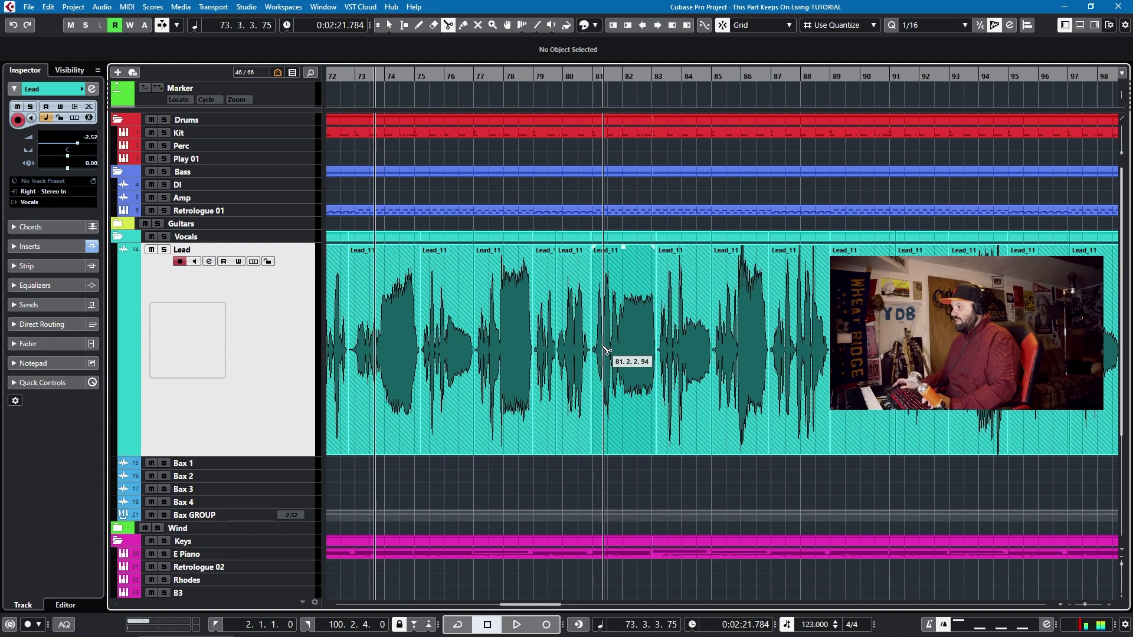
- Display the Lead take lanes beneath the track and choose the Comp tool
scroll(608, 351, left, 3)
click(254, 262)
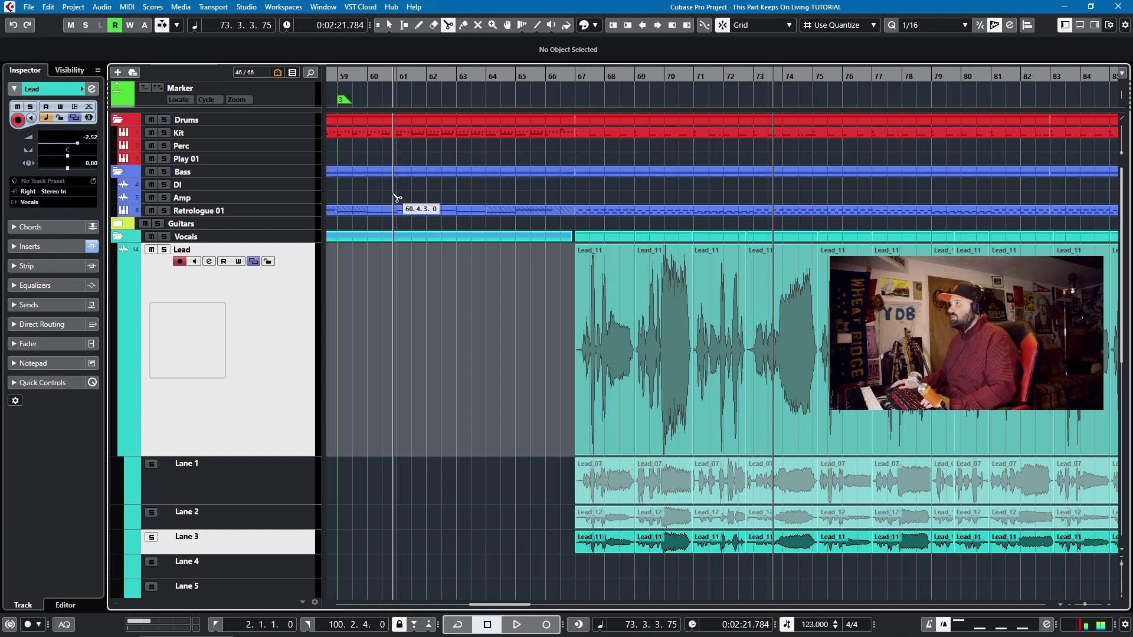
click(508, 26)
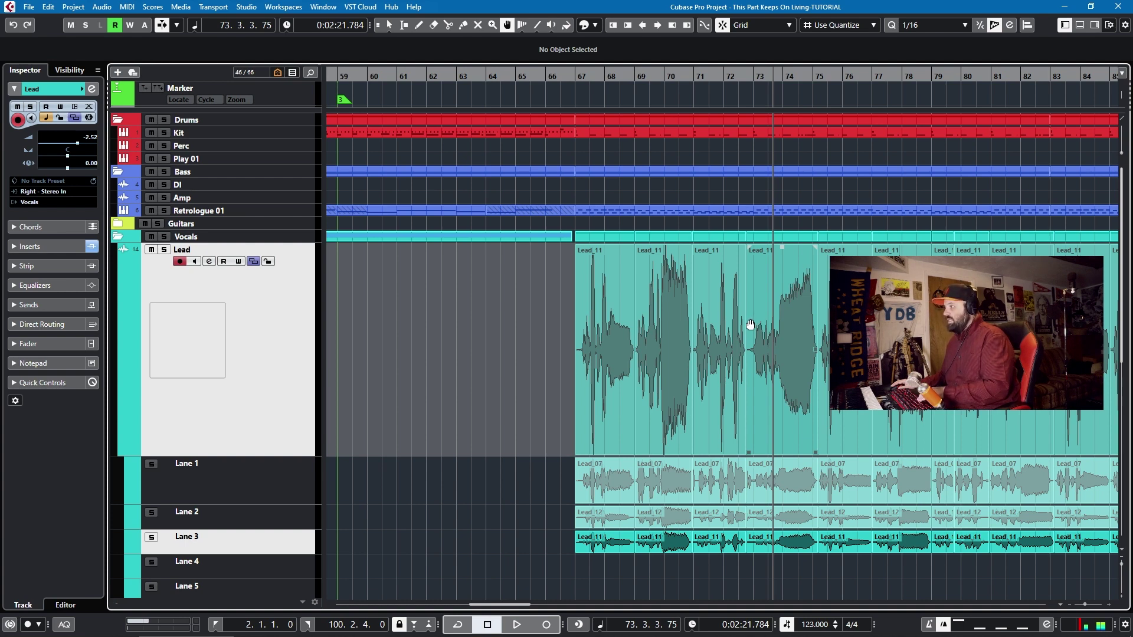
key(b)
key(b)
key(b)
key(b)
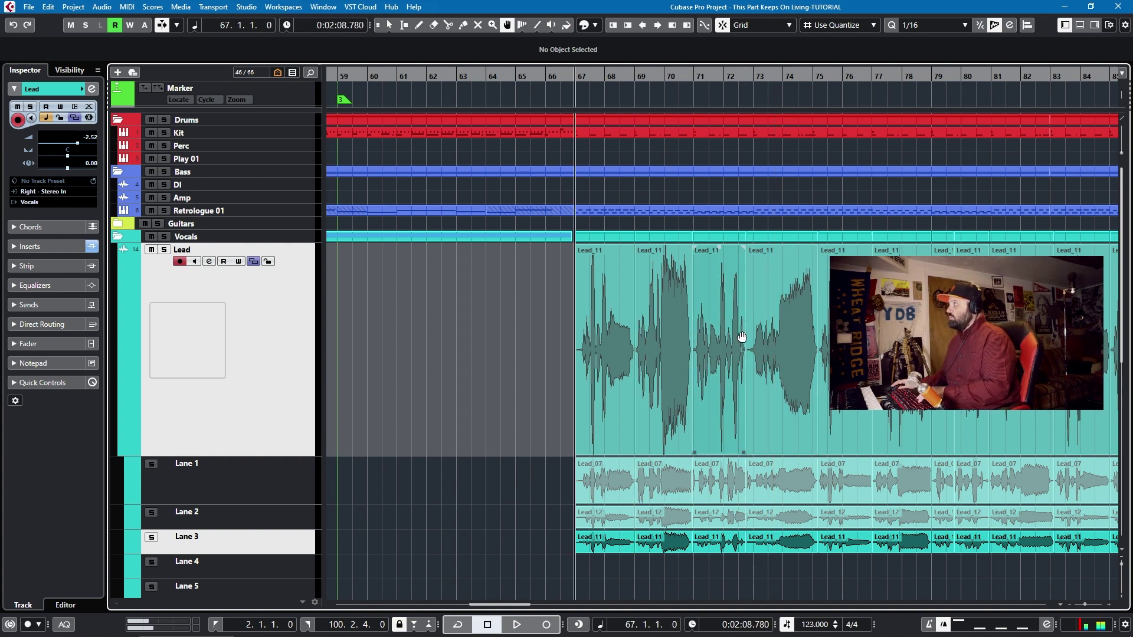
key(n)
key(n)
key(n)
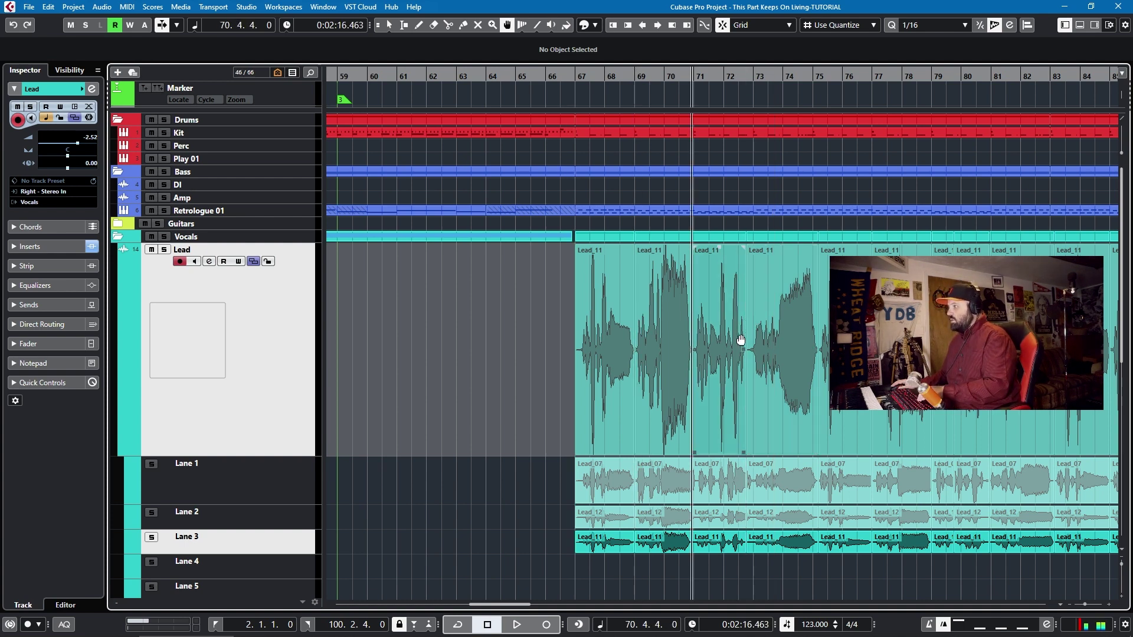
key(b)
key(b)
key(b)
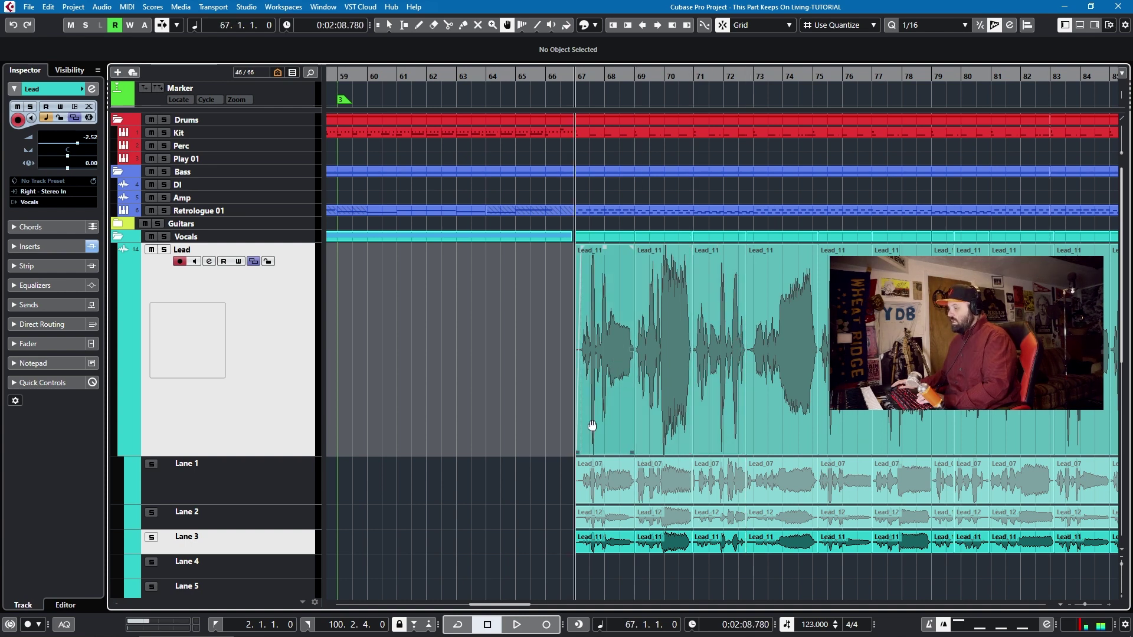
click(607, 489)
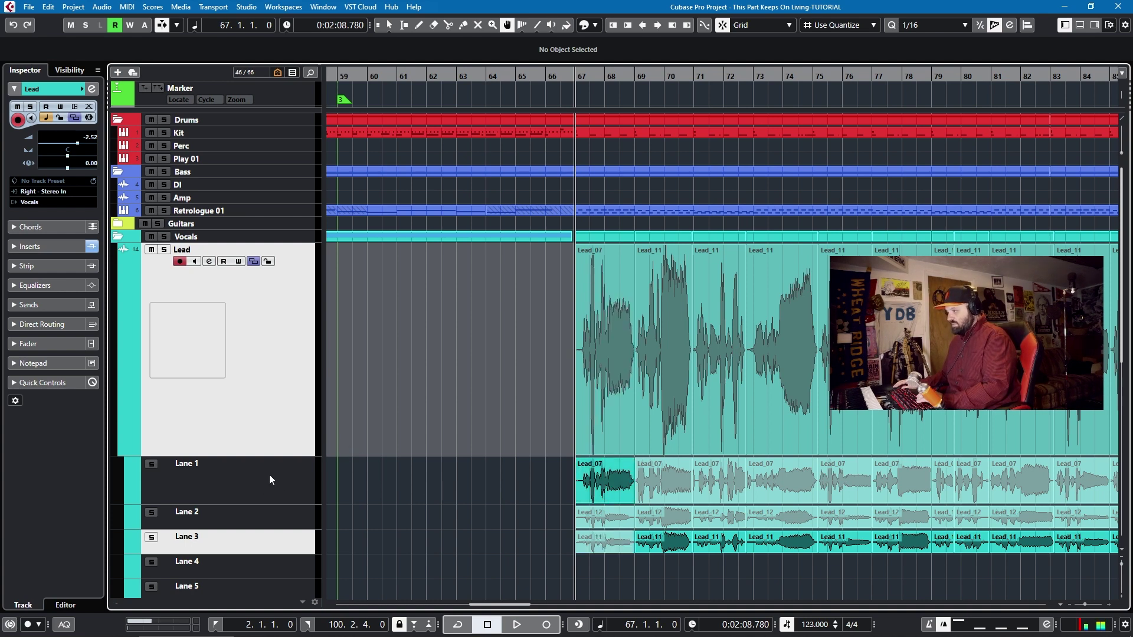
key(space)
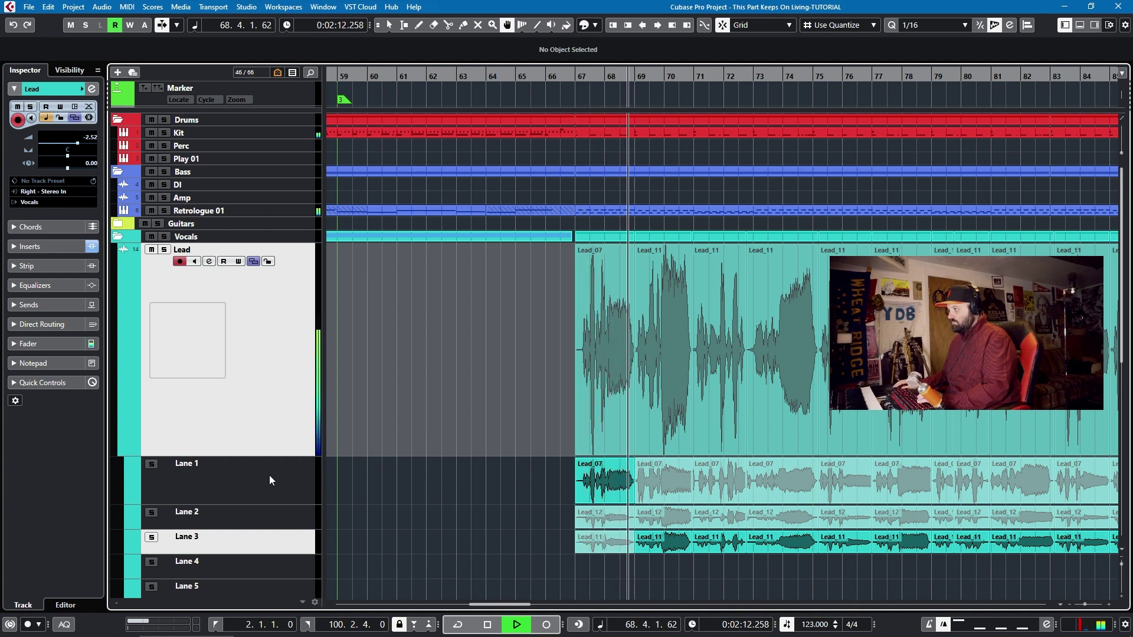
key(space)
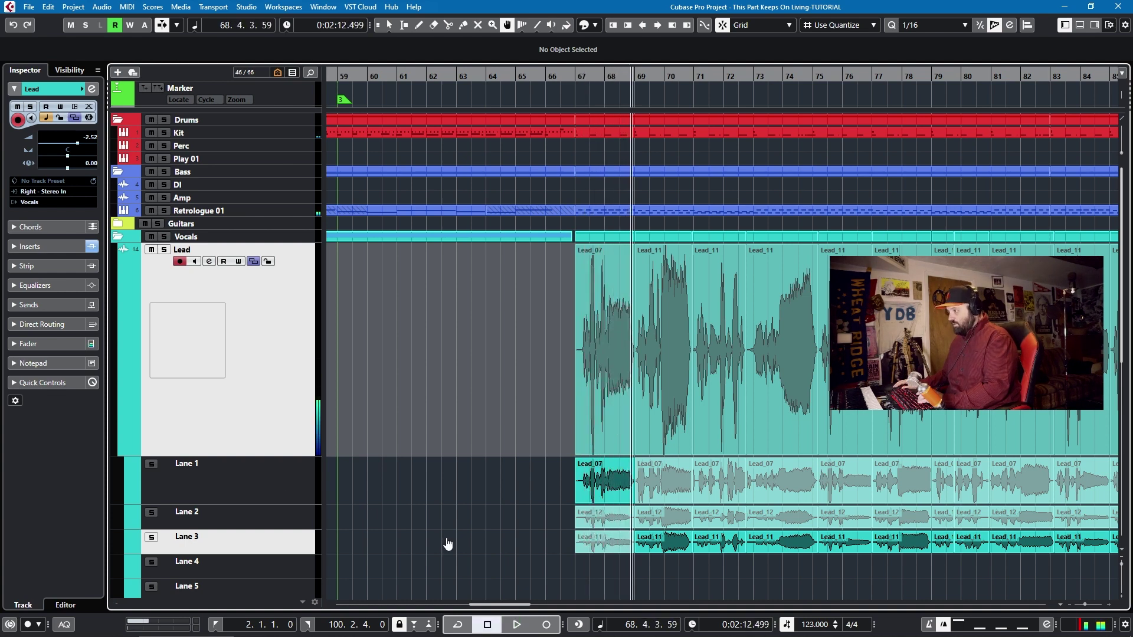
key(KP_0)
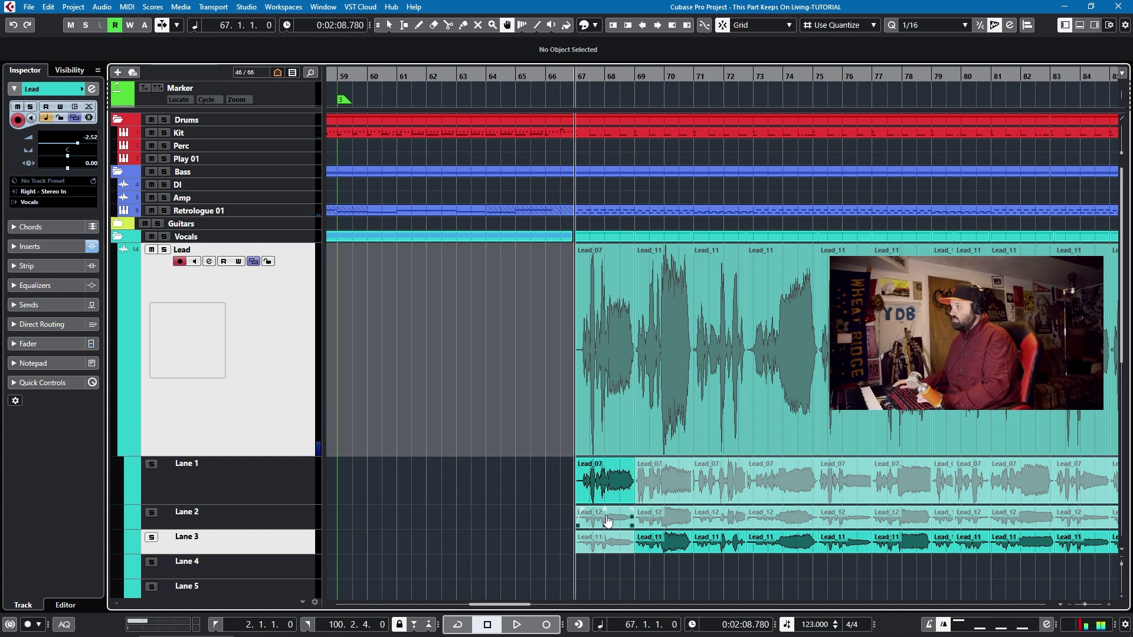
click(607, 521)
key(space)
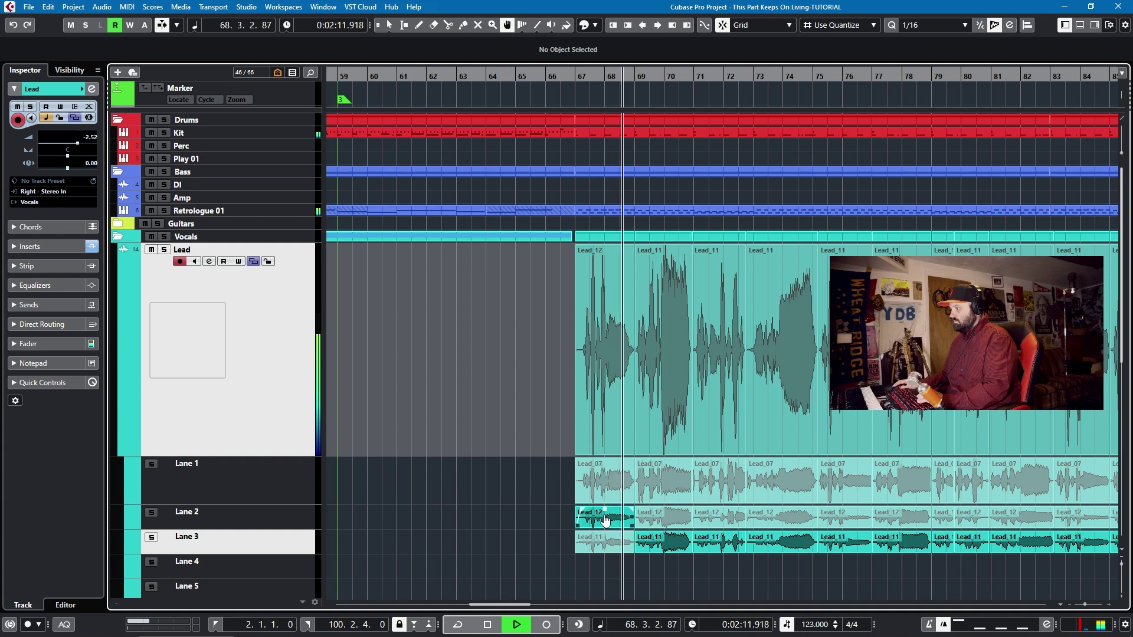
key(space)
click(599, 549)
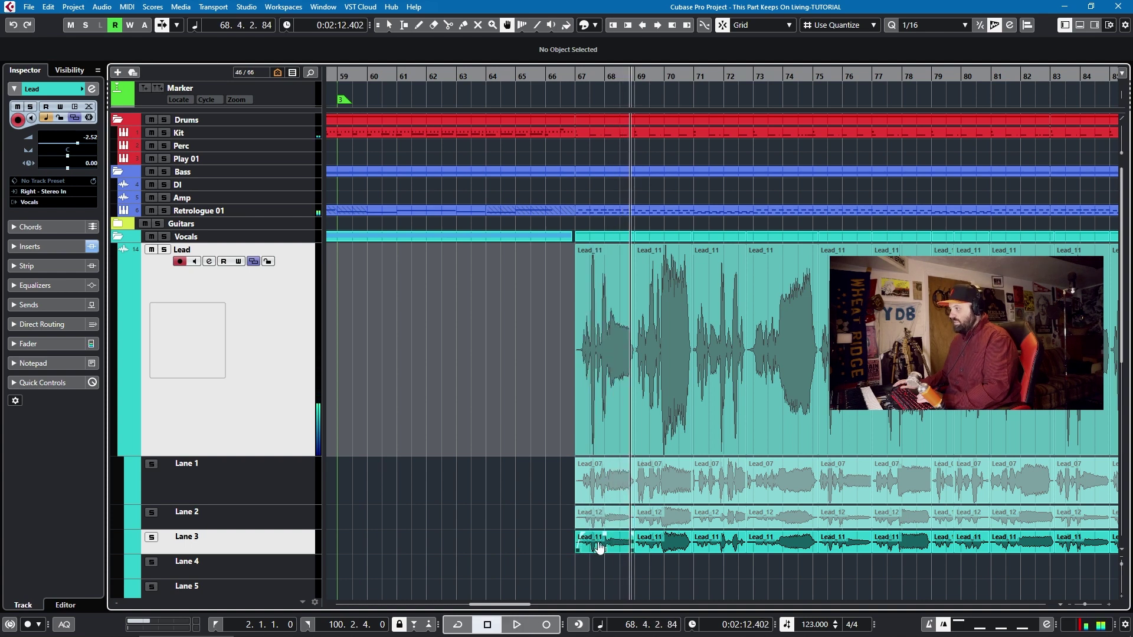
key(KP_0)
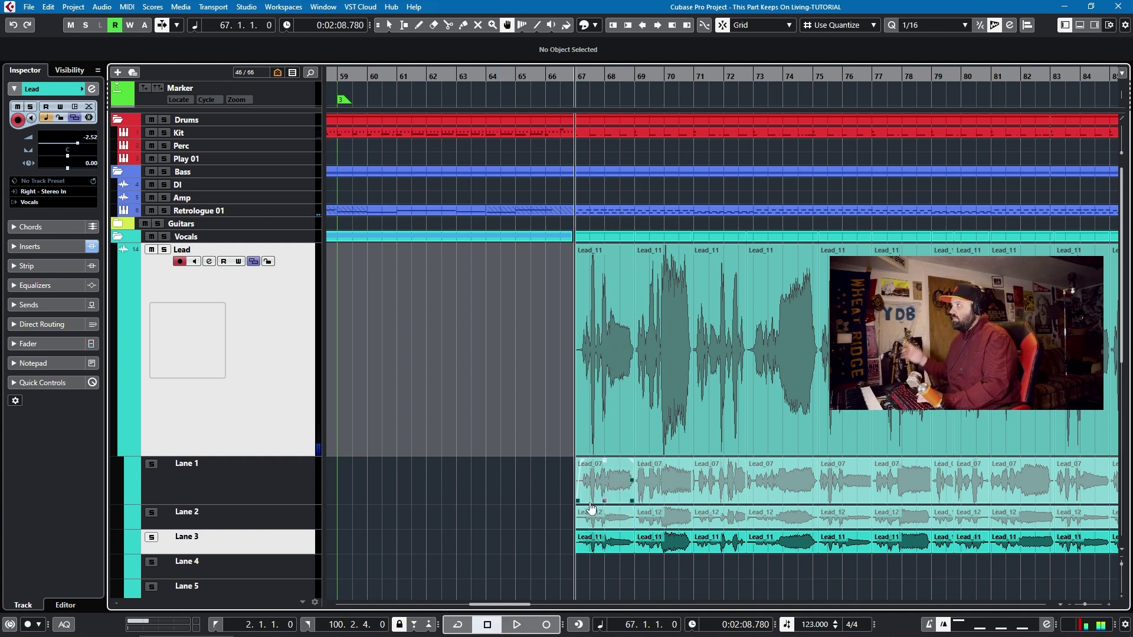
key(space)
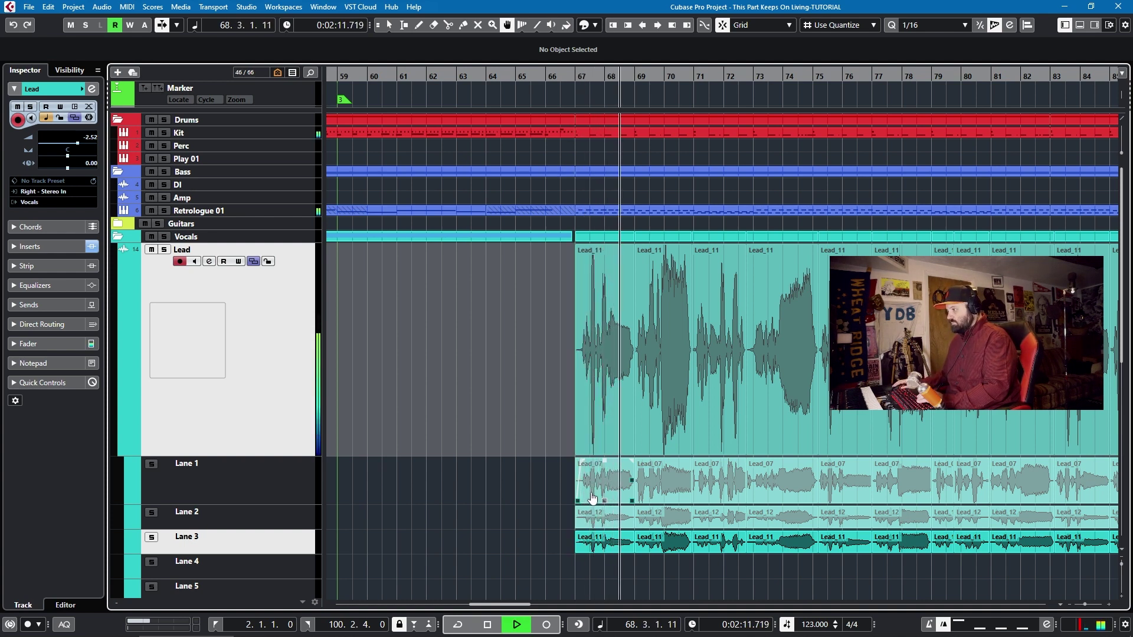
key(space)
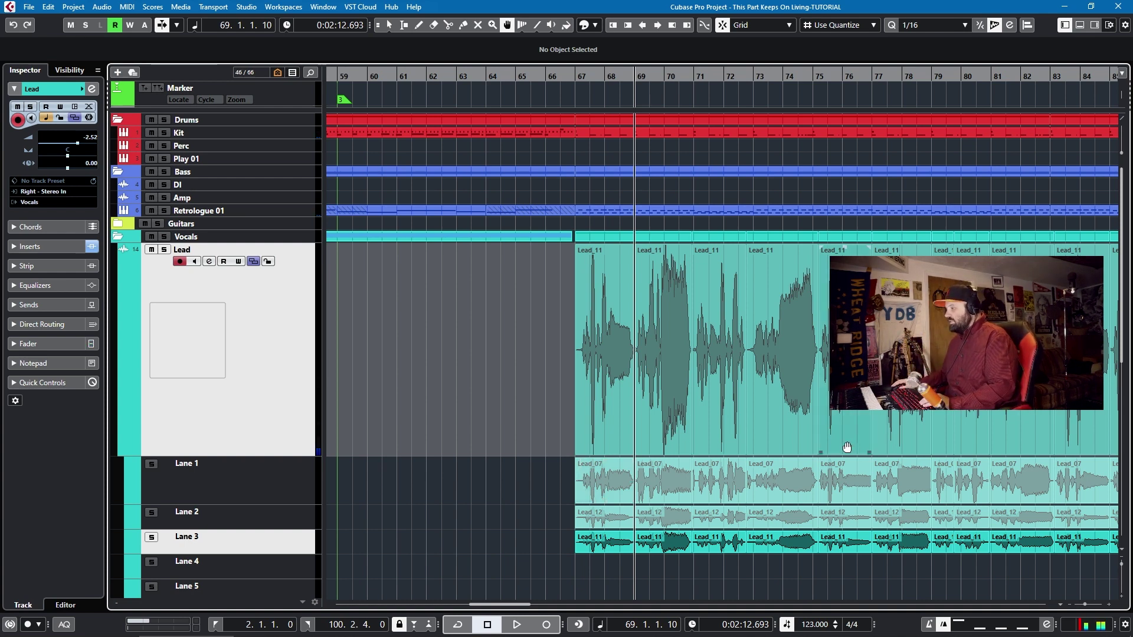
- Audition the bar 85 phrase, try take 7, then settle on Lead_12 from Lane 2
key(space)
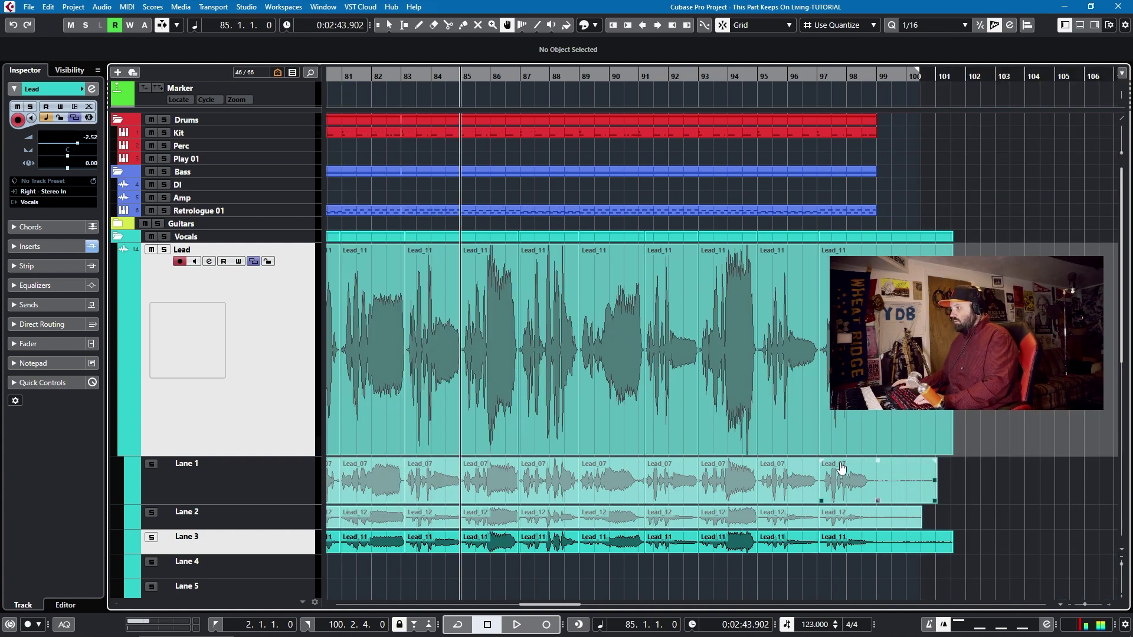
key(space)
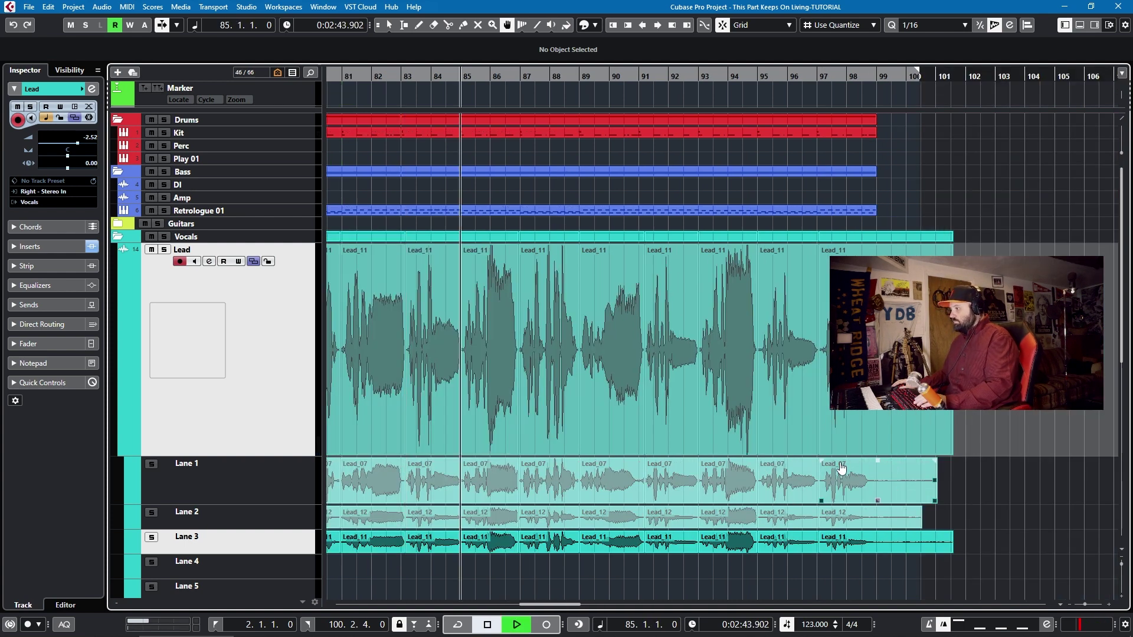
click(499, 490)
key(space)
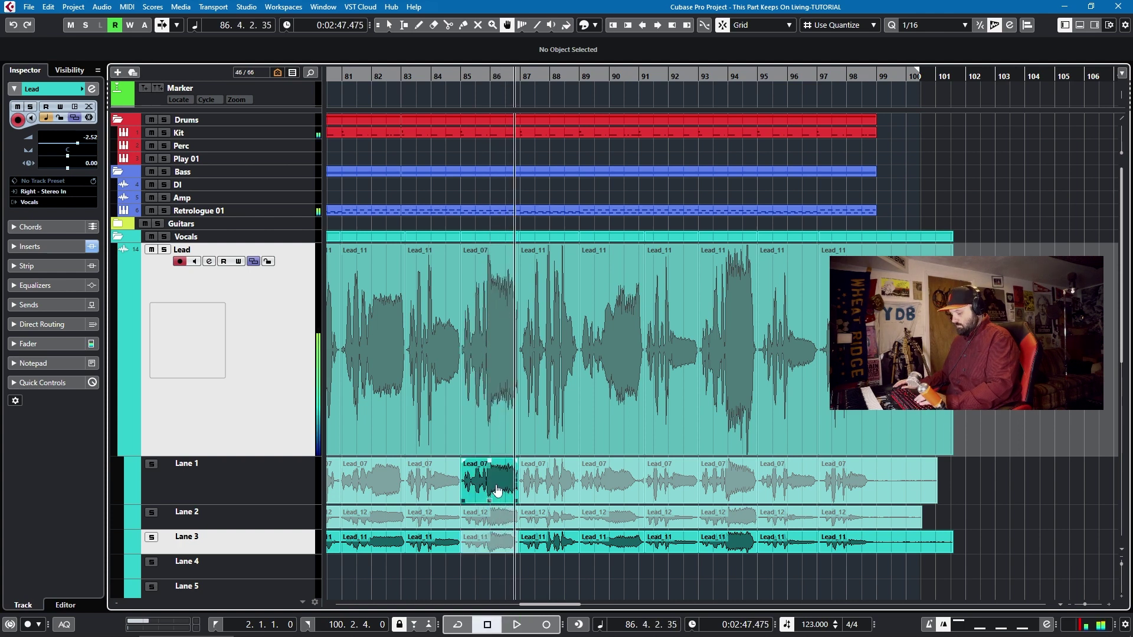
key(space)
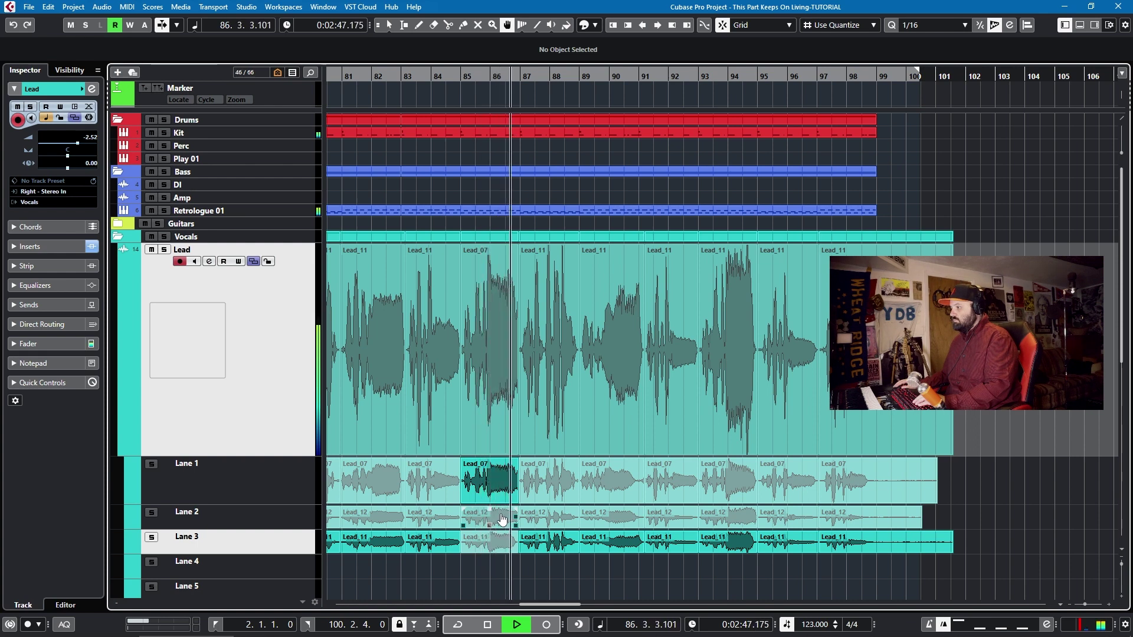
key(space)
click(502, 520)
key(space)
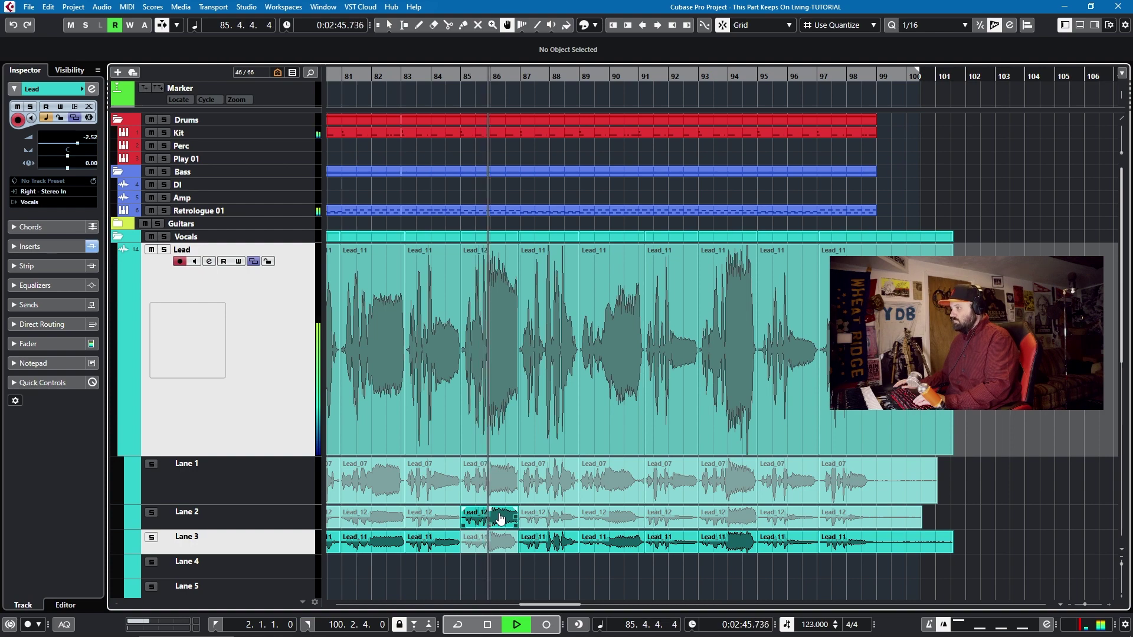
key(space)
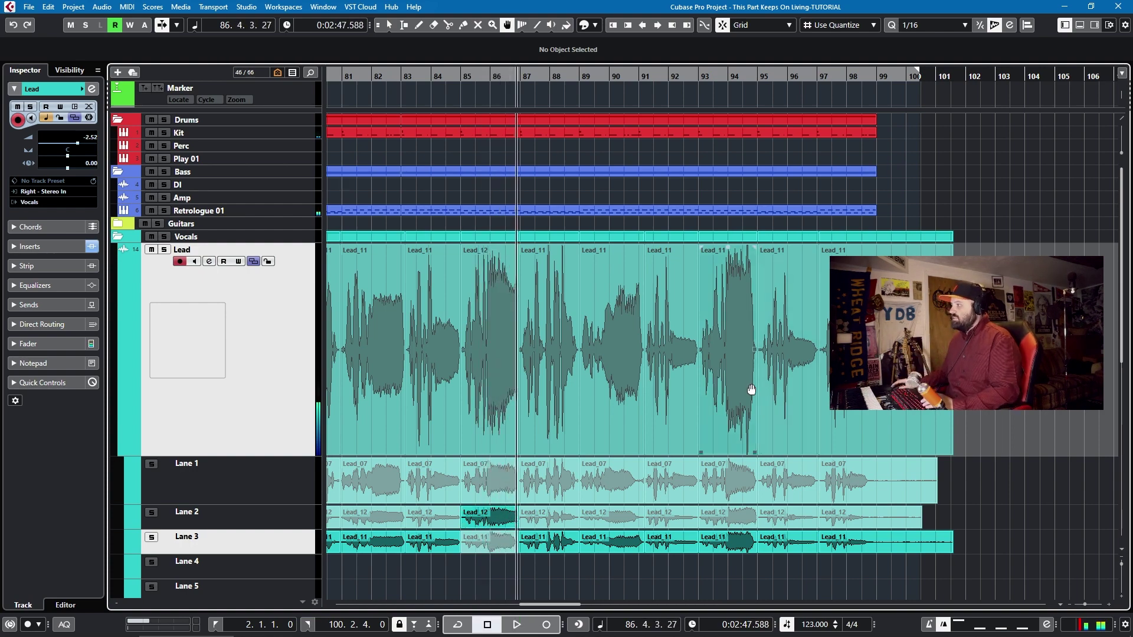
- Move the playhead back to the bar 83 phrase
scroll(679, 381, left, 4)
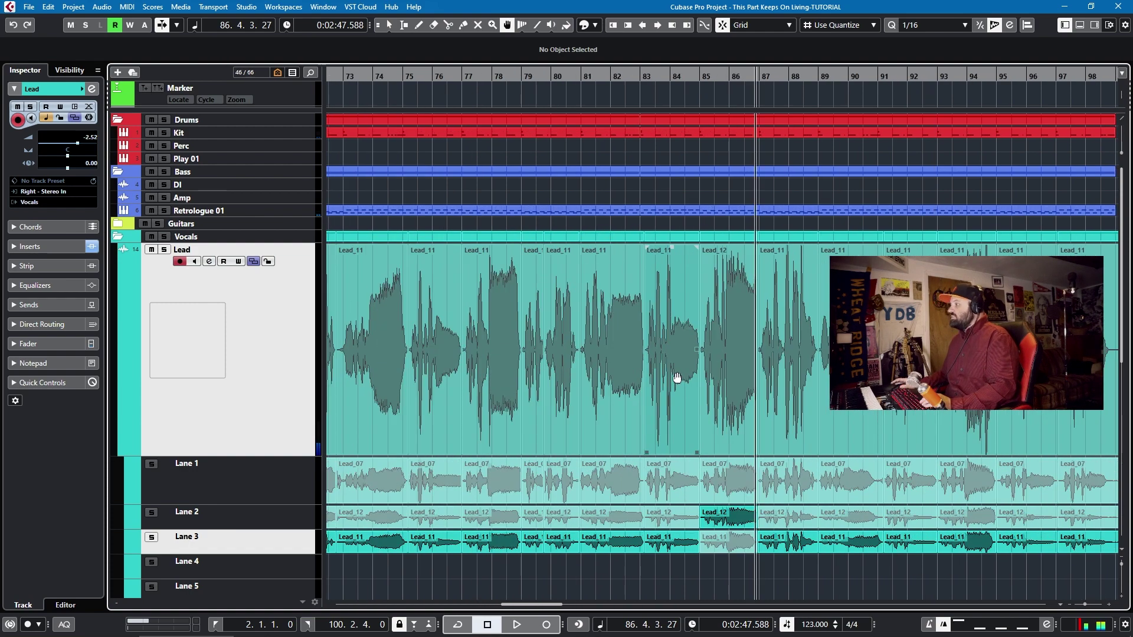
key(b)
key(b)
key(b)
key(b)
key(b)
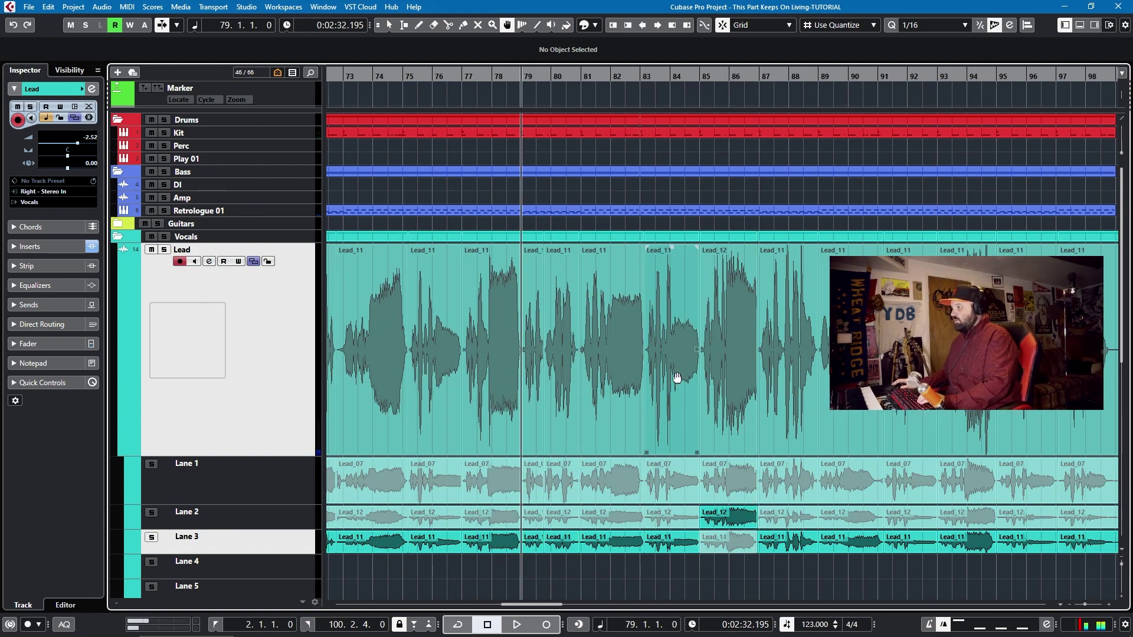
key(b)
key(n)
key(n)
key(n)
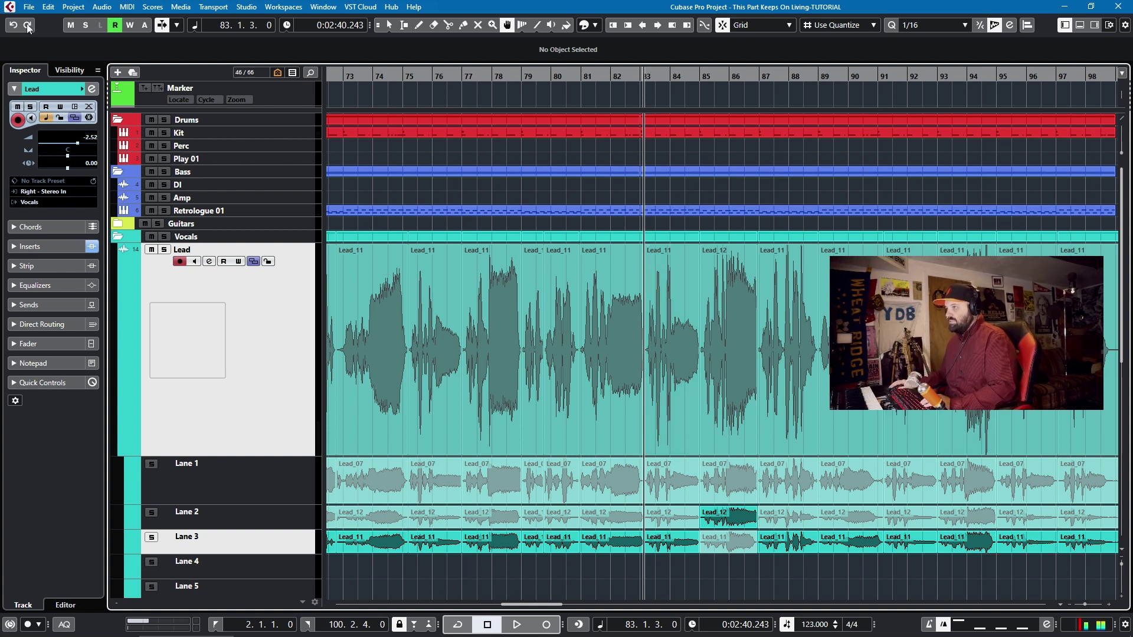
- In Preferences > Transport, enable Return to Start Position on Stop
click(49, 7)
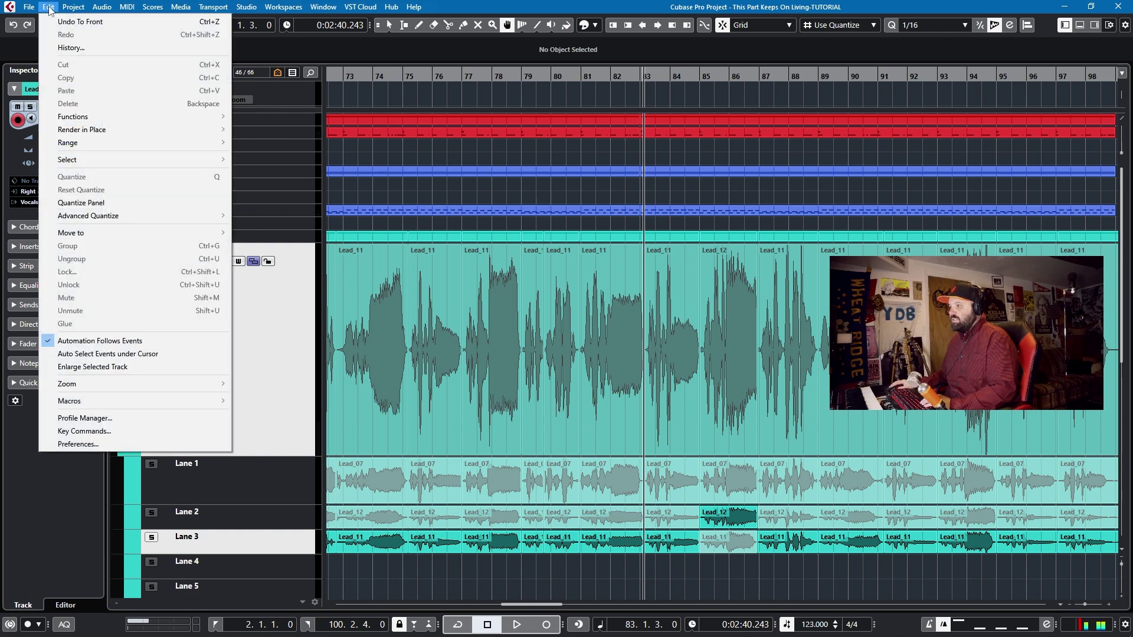
click(81, 444)
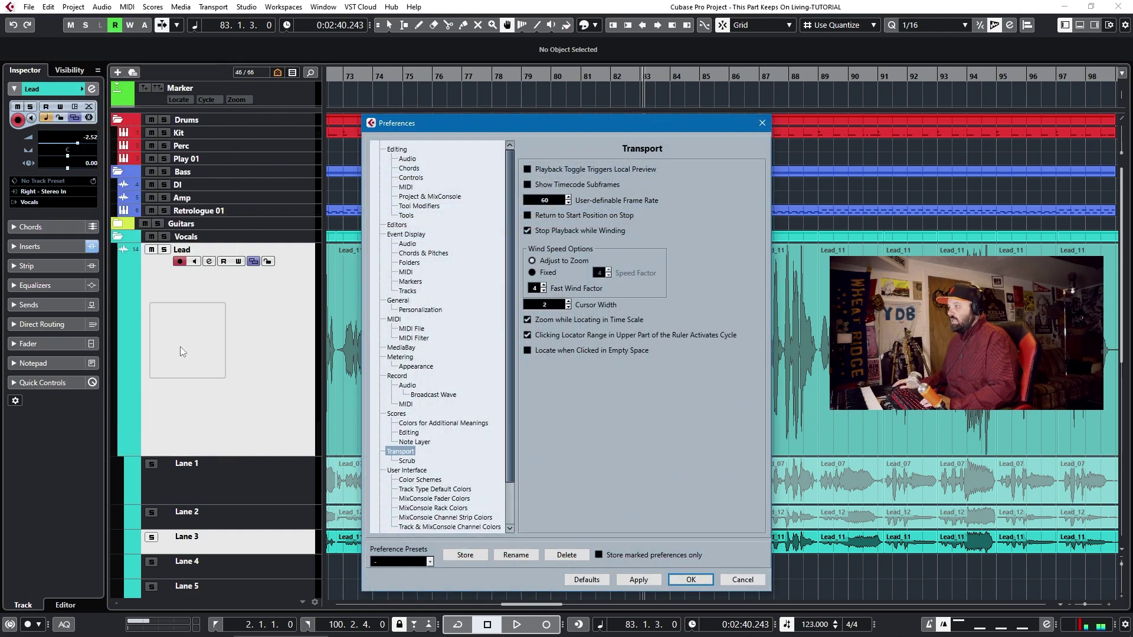
click(397, 149)
click(401, 452)
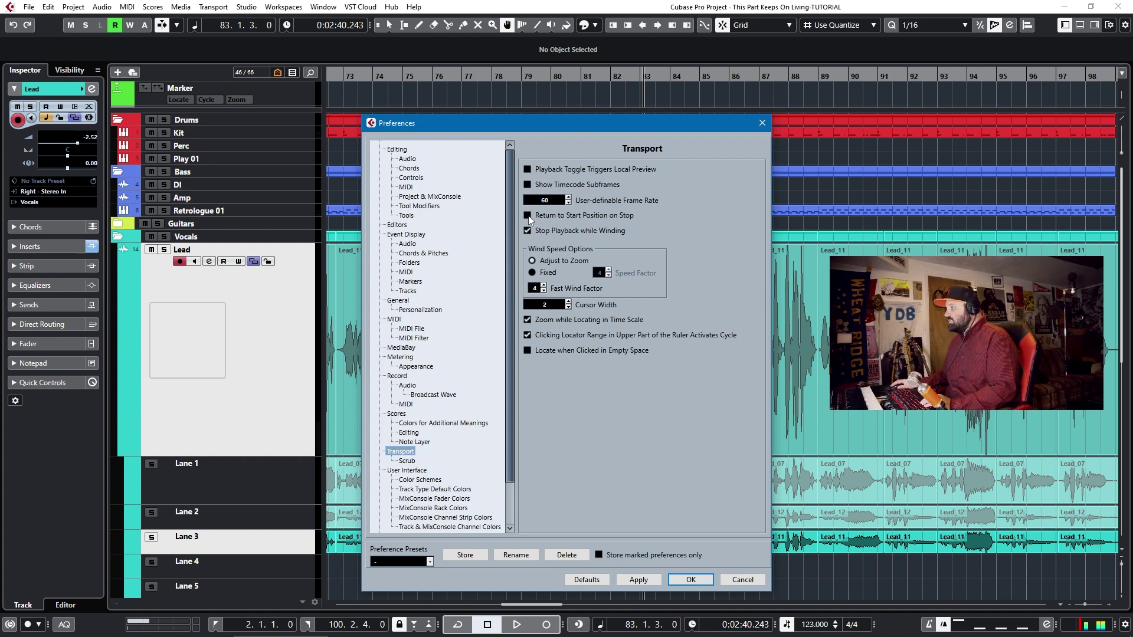
- Close Preferences with OK, then comp the bar 83 phrase from Lead_07 and play it
click(689, 580)
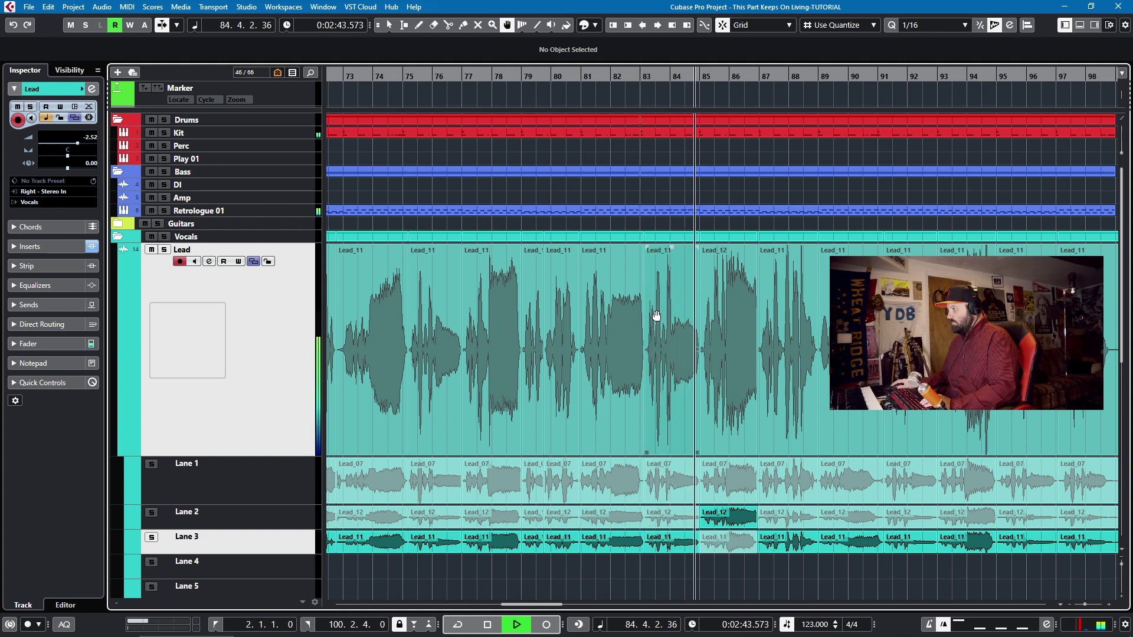
key(space)
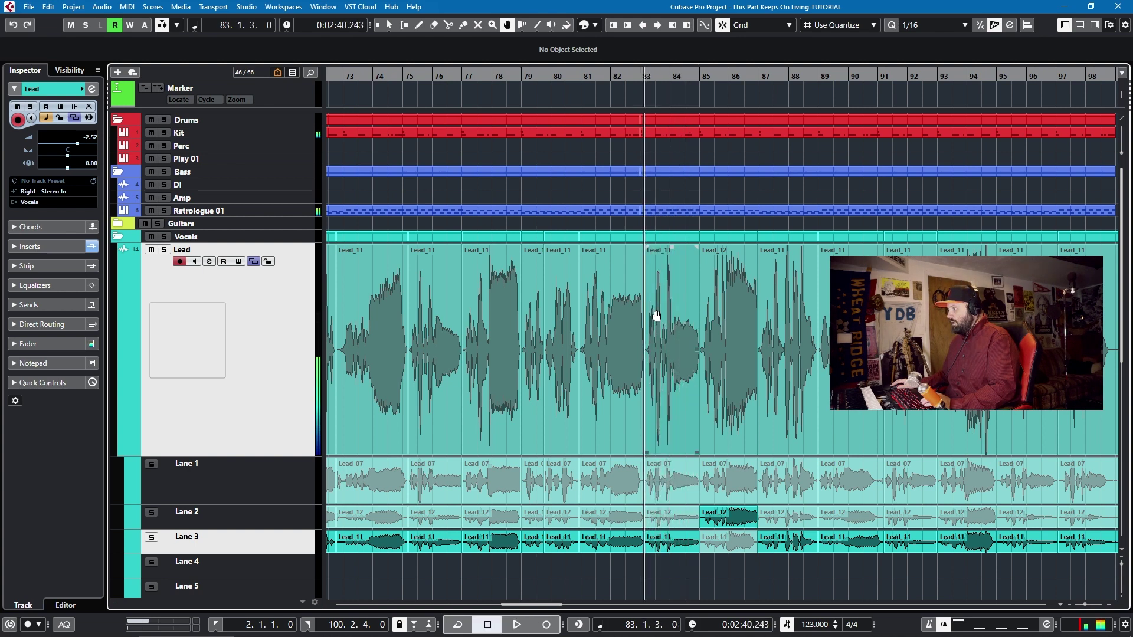
click(674, 487)
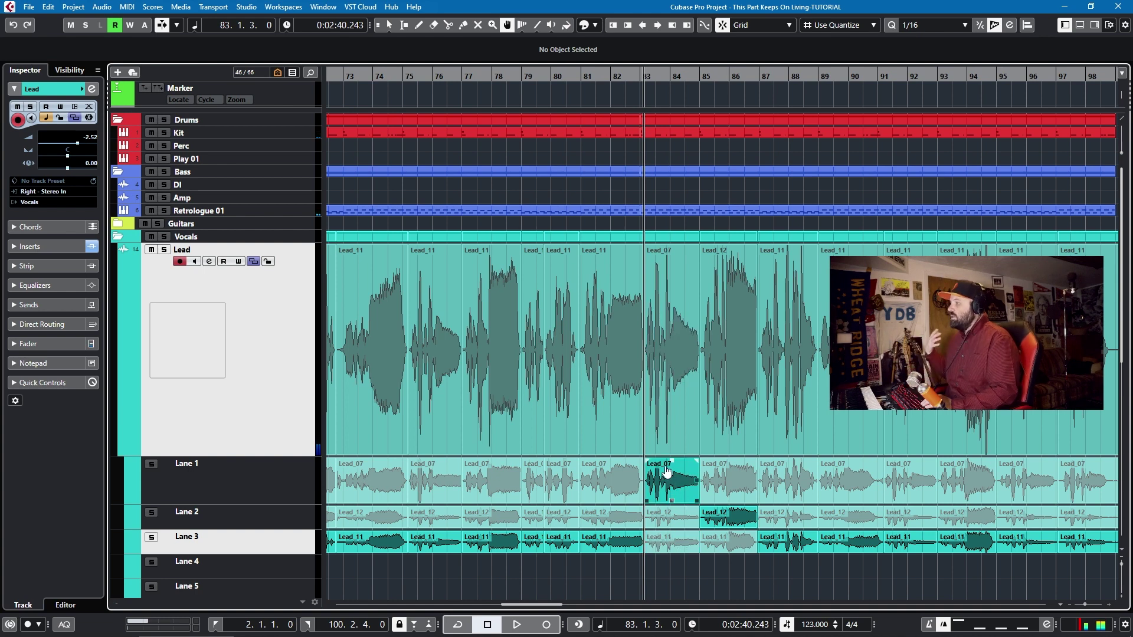
key(space)
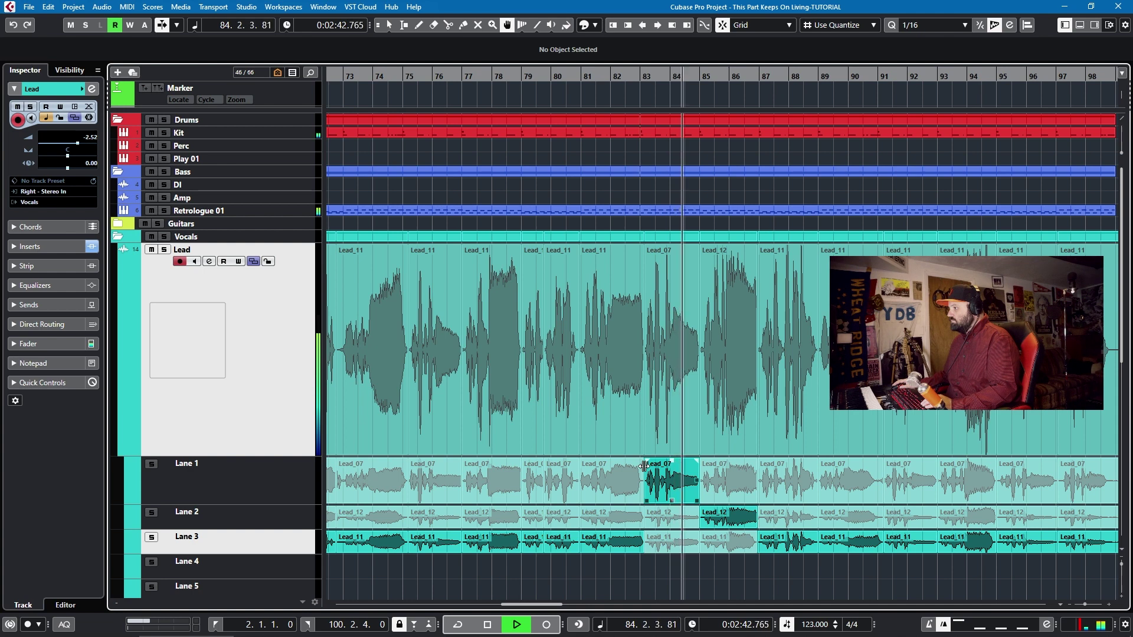
key(space)
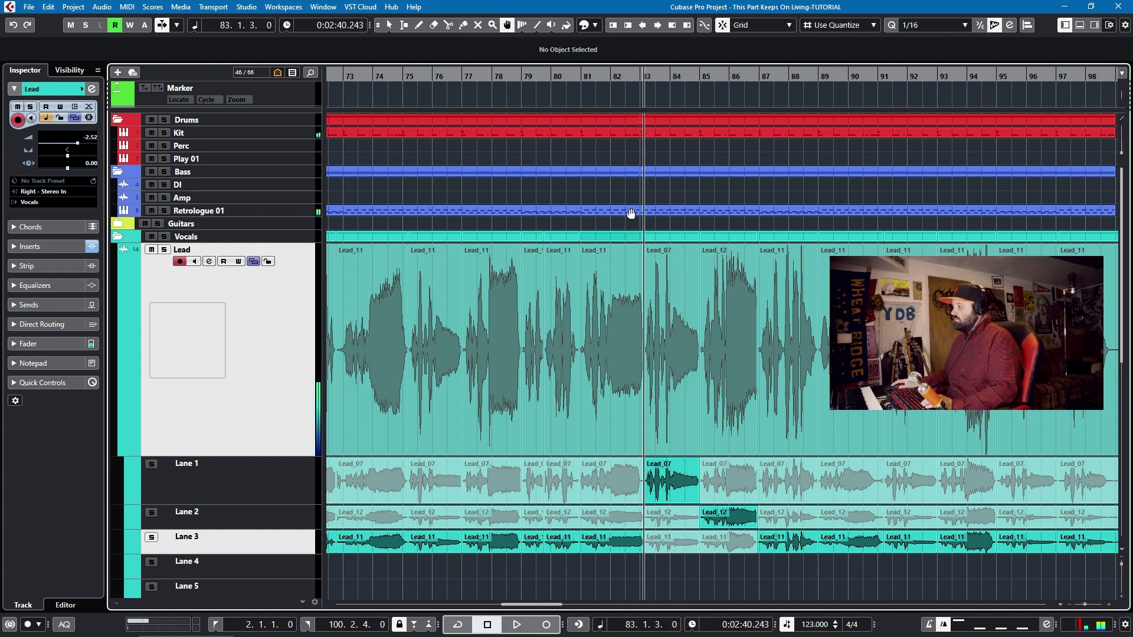
- Switch off Return to Start Position on Stop in the Transport preferences and close Preferences
click(45, 7)
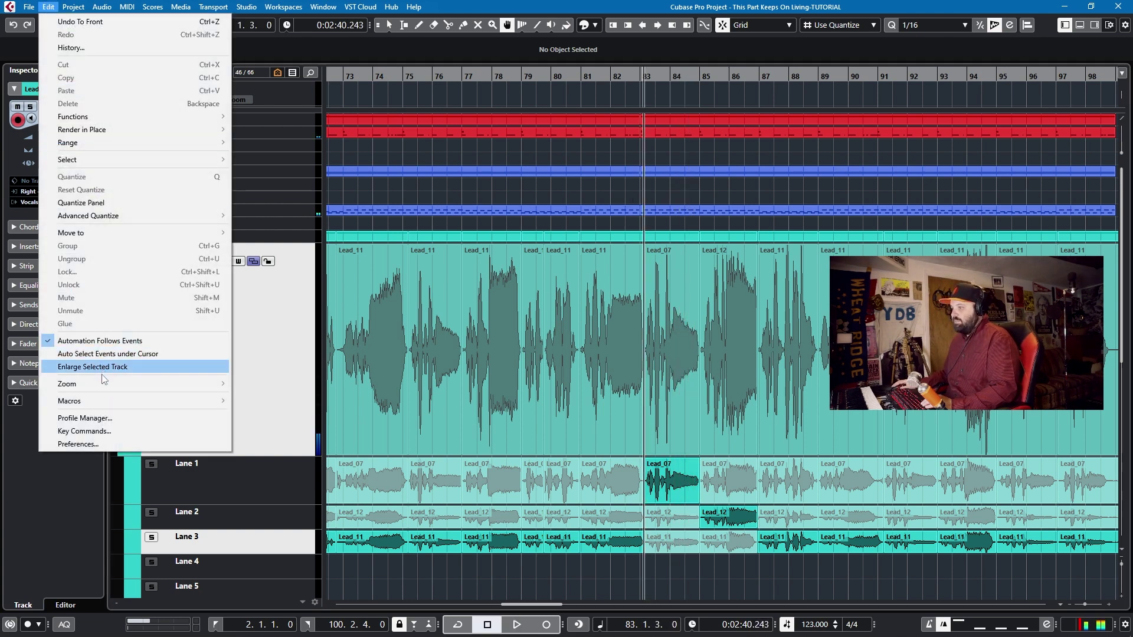
click(93, 443)
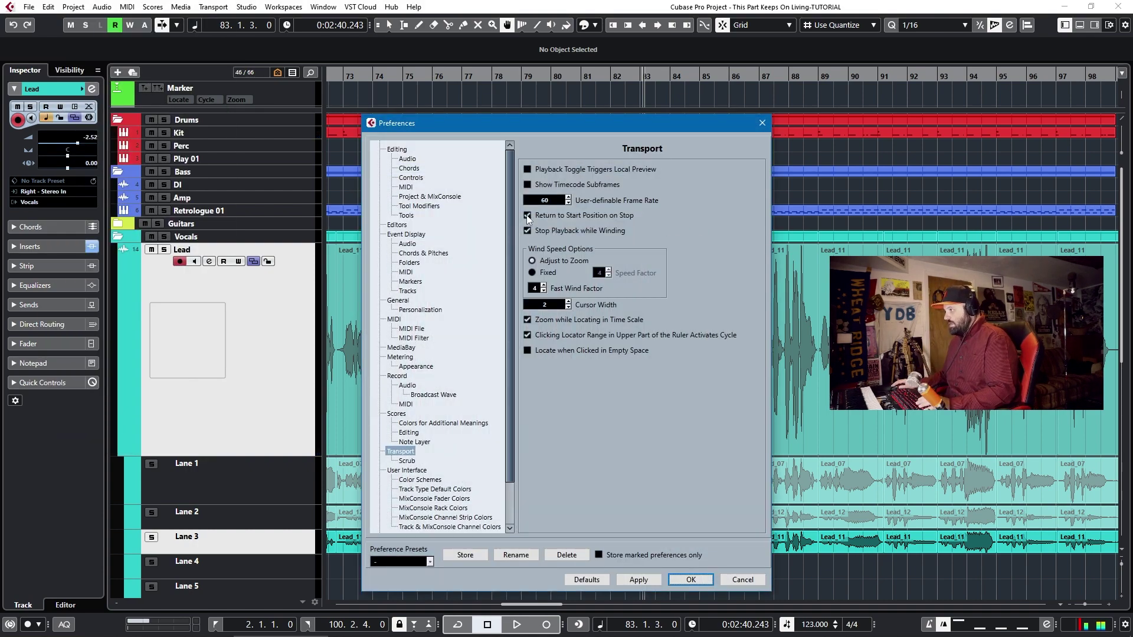
click(527, 215)
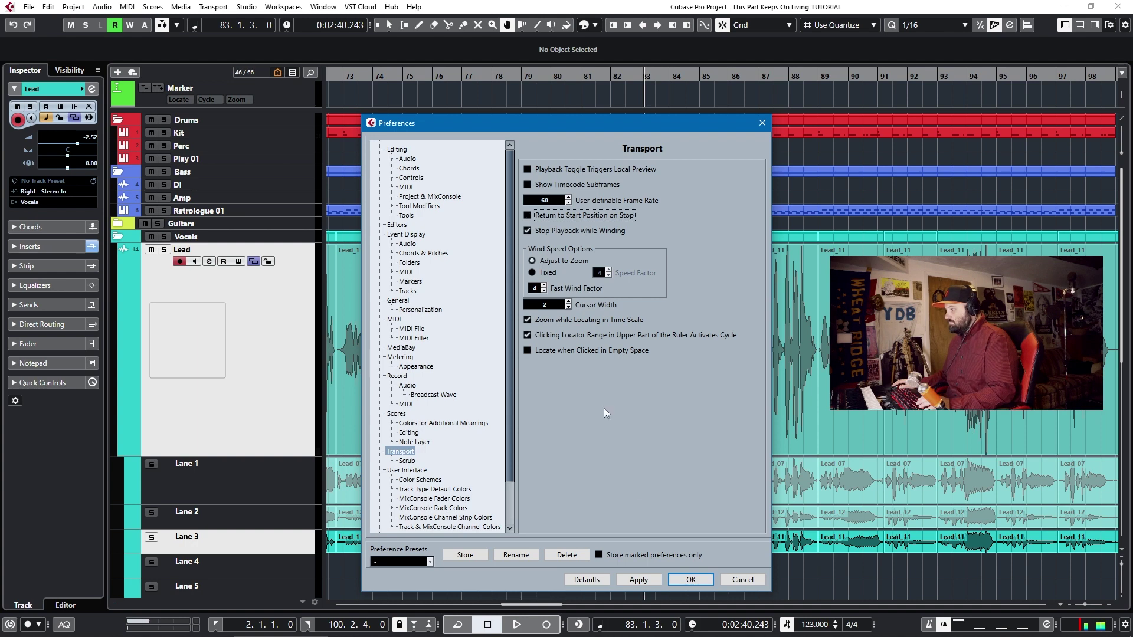
click(689, 580)
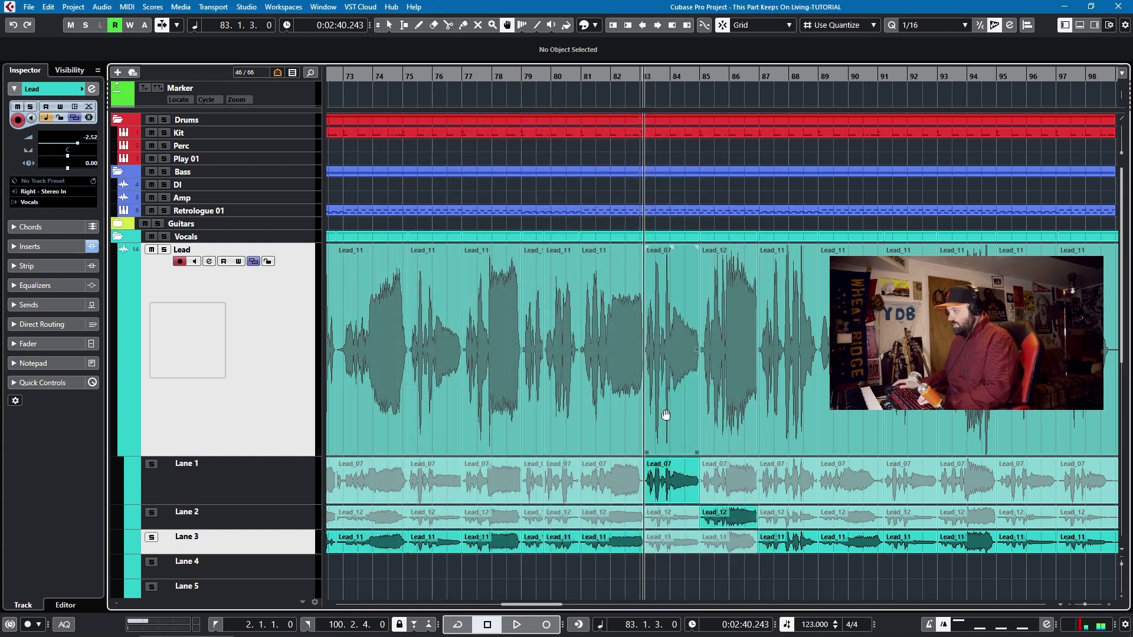
- Enable Cycle and start playback from bar 67
key(b)
key(b)
key(b)
key(n)
key(n)
key(n)
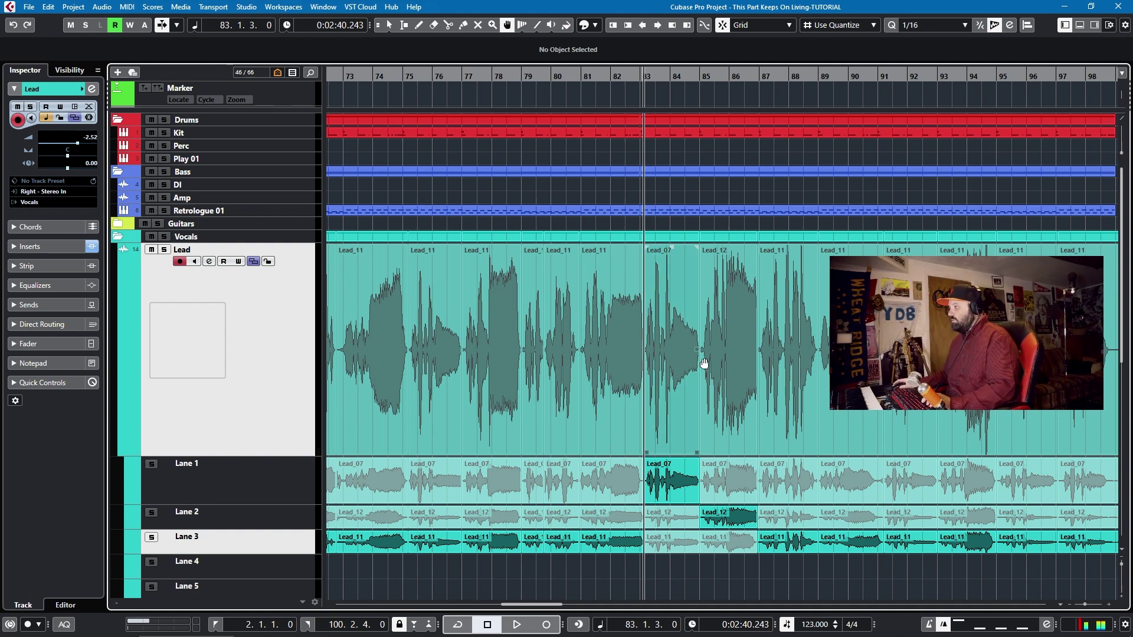
scroll(576, 320, left, 5)
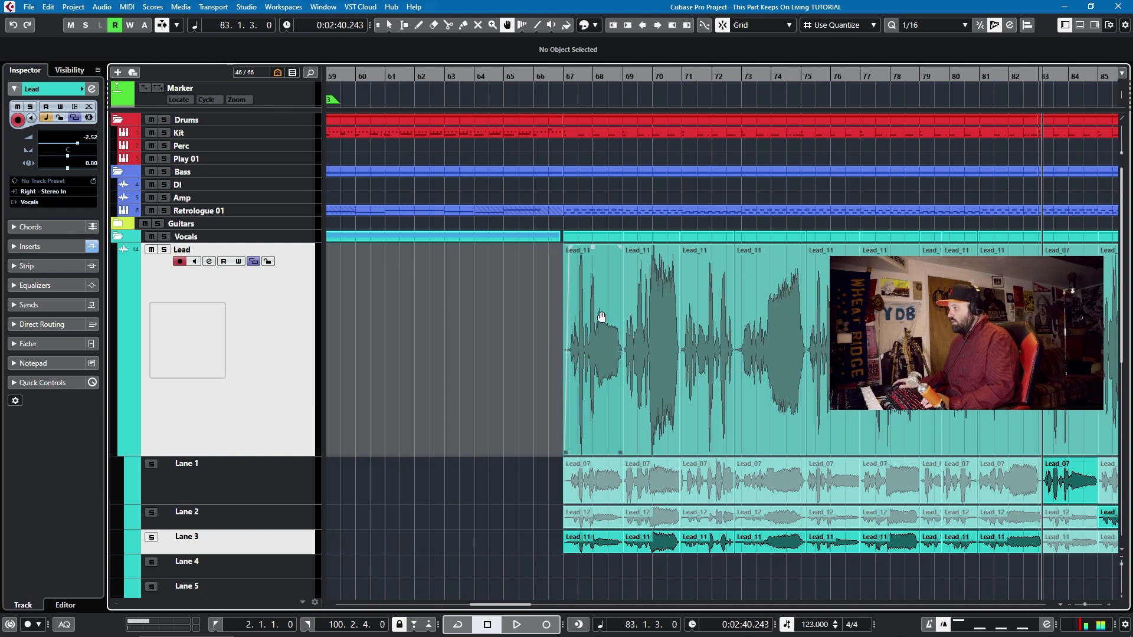
click(565, 74)
click(562, 76)
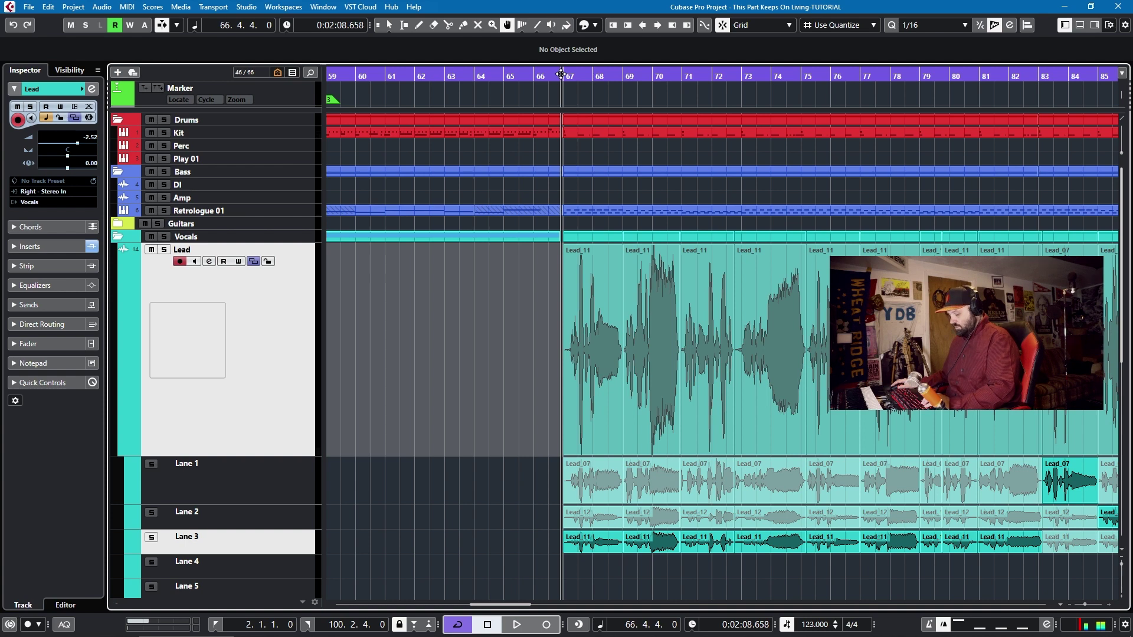
key(space)
- Comp Lead_07 for bar 67, Lead_12 for the bars 69–71 phrases, and Lead_07 around bar 73
click(602, 478)
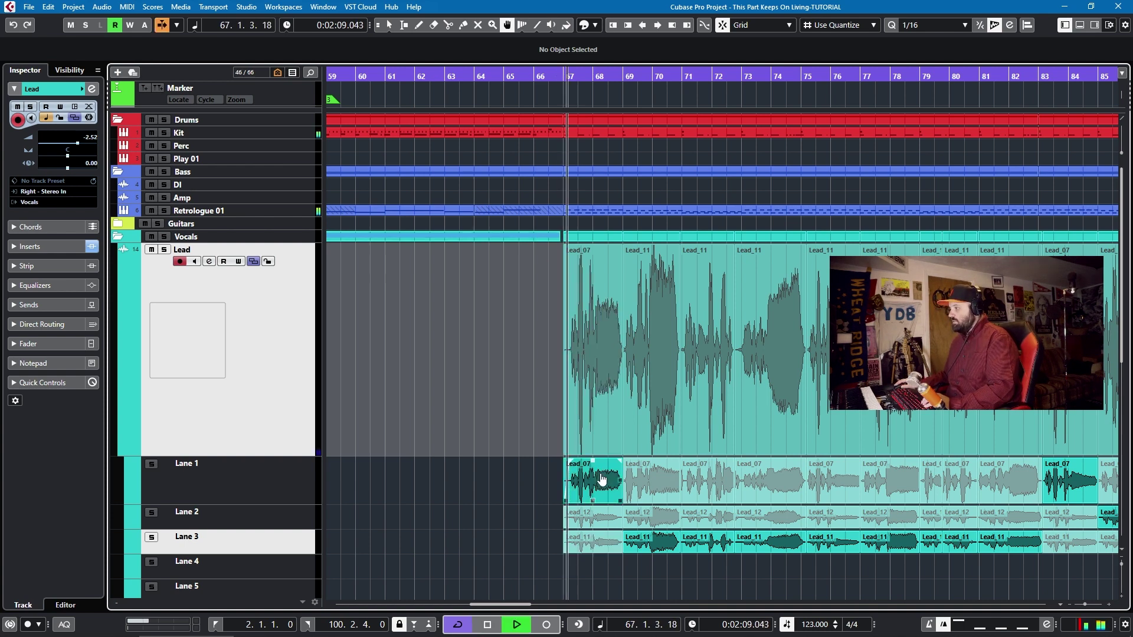
click(656, 522)
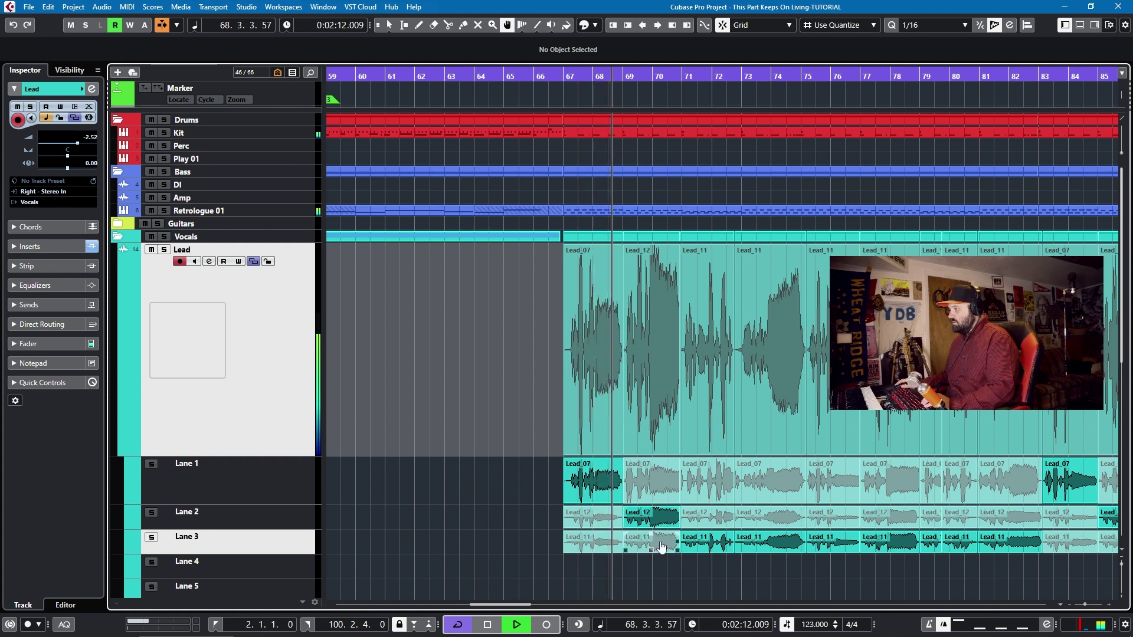
click(714, 526)
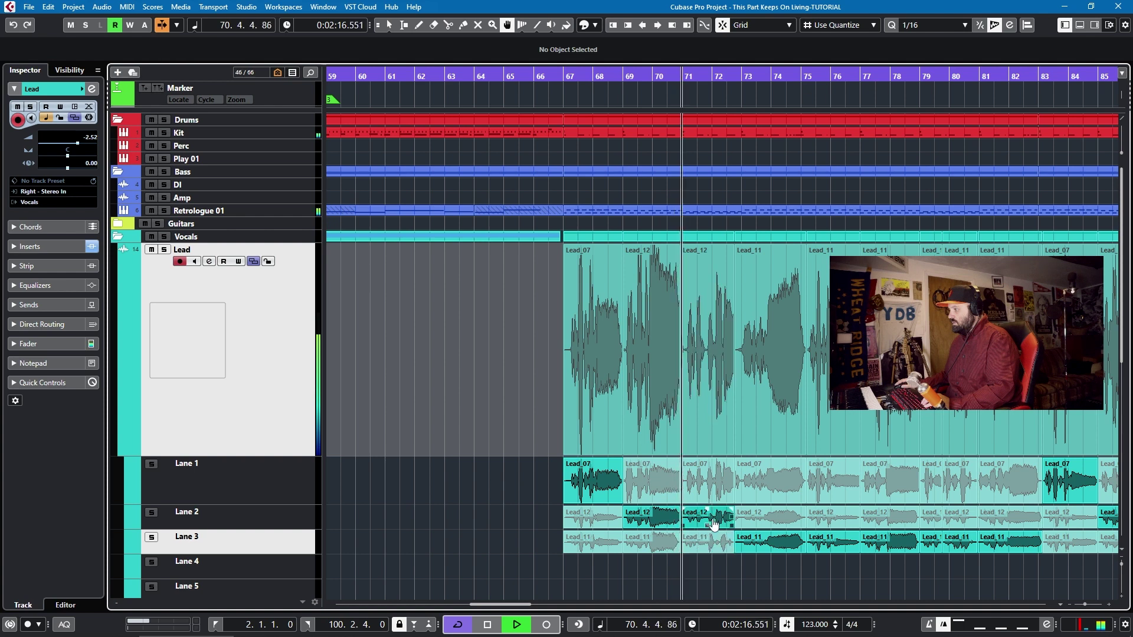
click(761, 492)
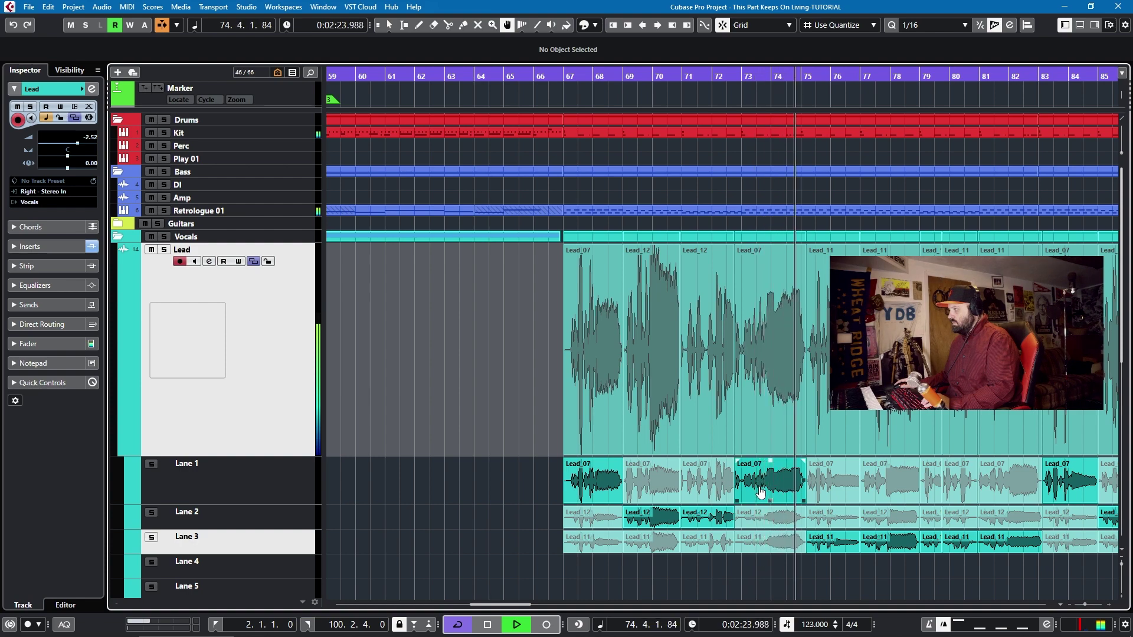
key(space)
scroll(731, 466, up, 6)
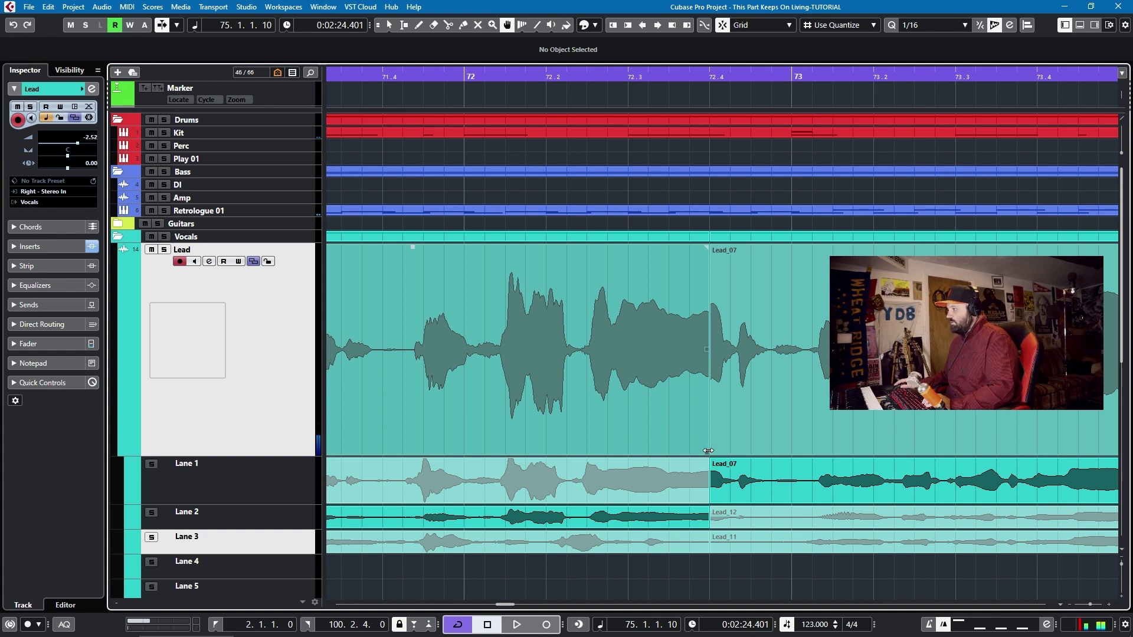
- Trim Lead_07's start later near bar 73 and audition the join
click(708, 450)
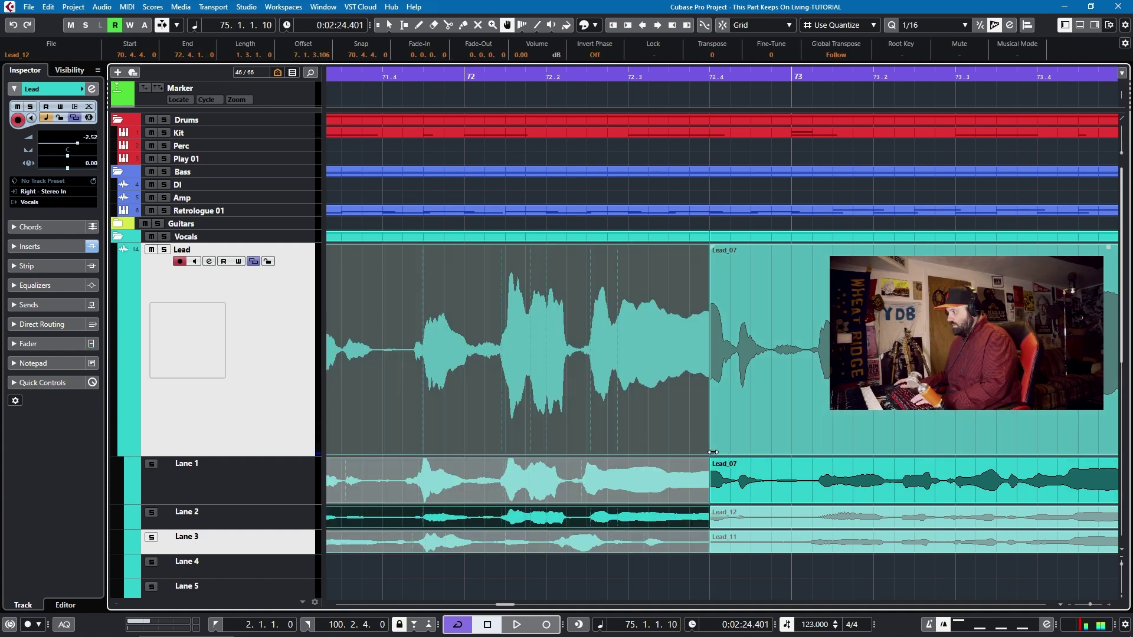
drag(708, 451, 745, 454)
double_click(635, 74)
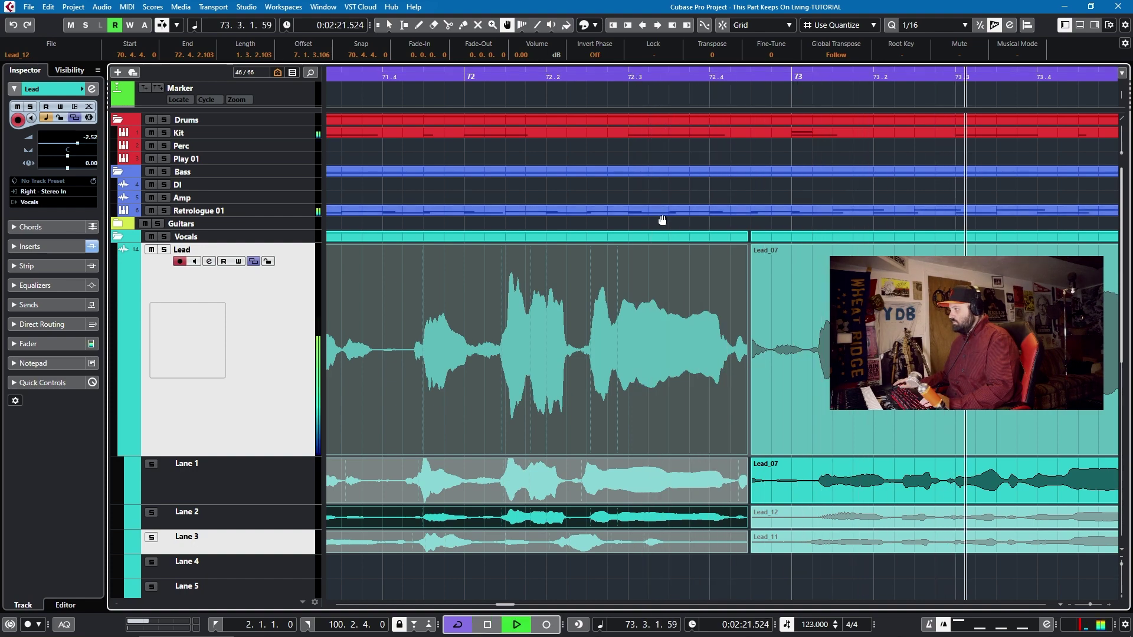
key(space)
- Delete the range 72.4.2–73.1.2 from the lanes with the Range tool
click(671, 380)
key(h)
key(h)
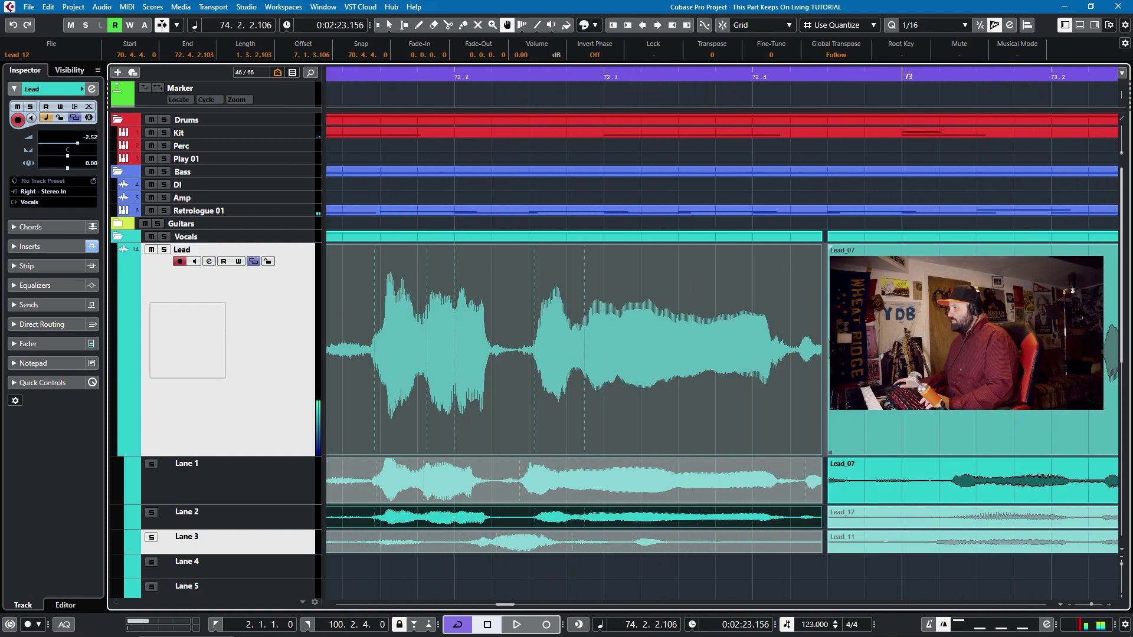
key(2)
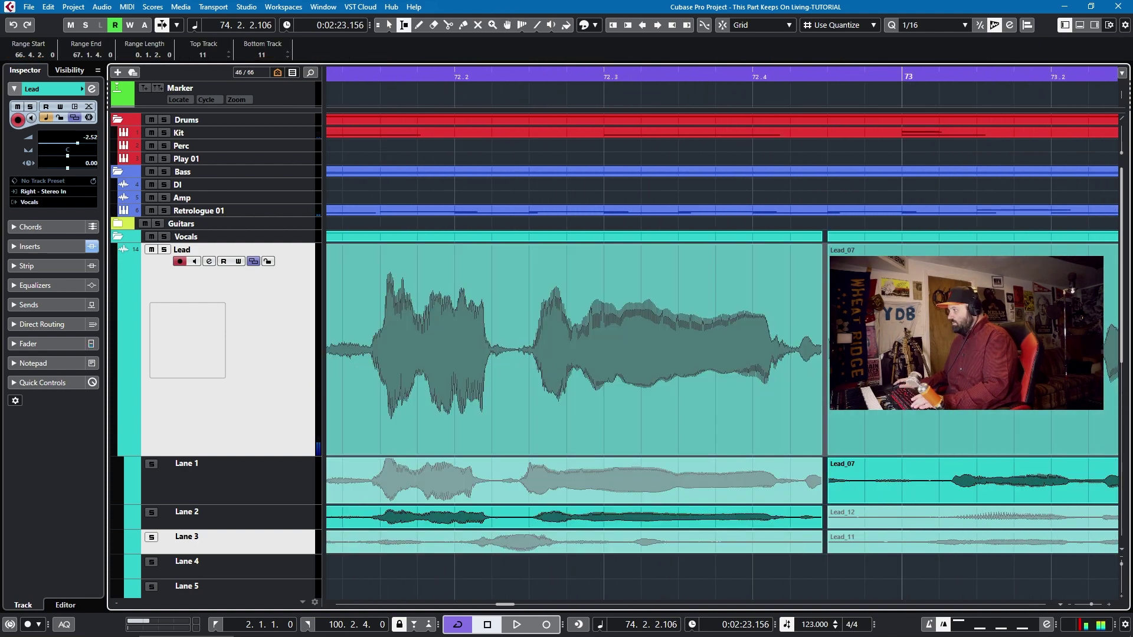
drag(941, 401, 806, 371)
key(Delete)
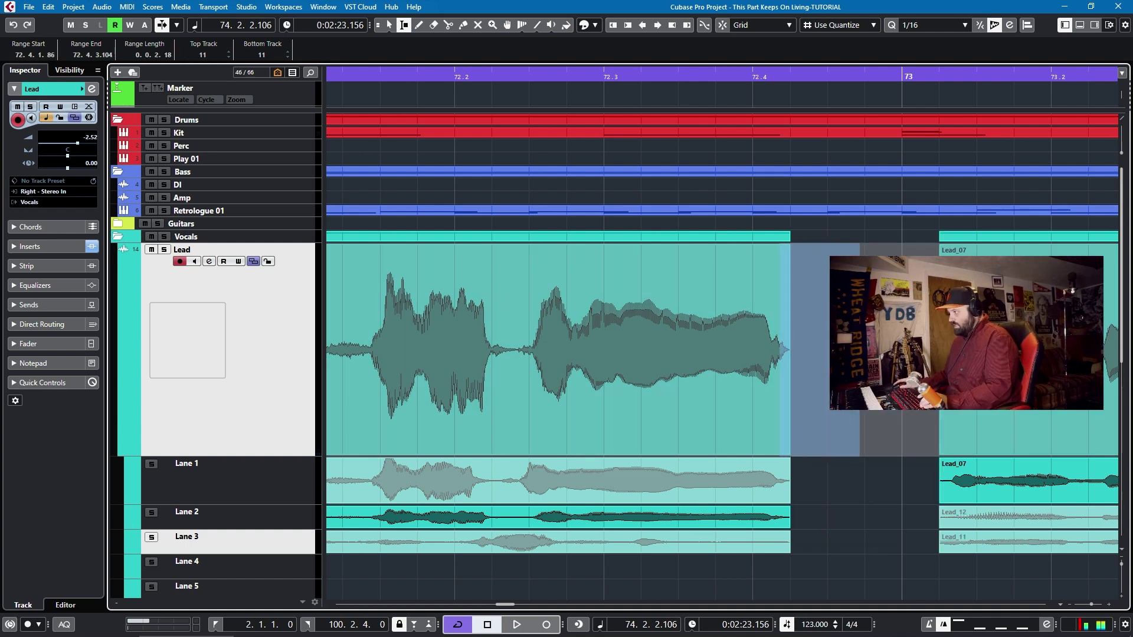
- Audition the edit, then extend Lead_12's end to meet Lead_07 at bar 73
drag(897, 393, 949, 393)
key(alt+space)
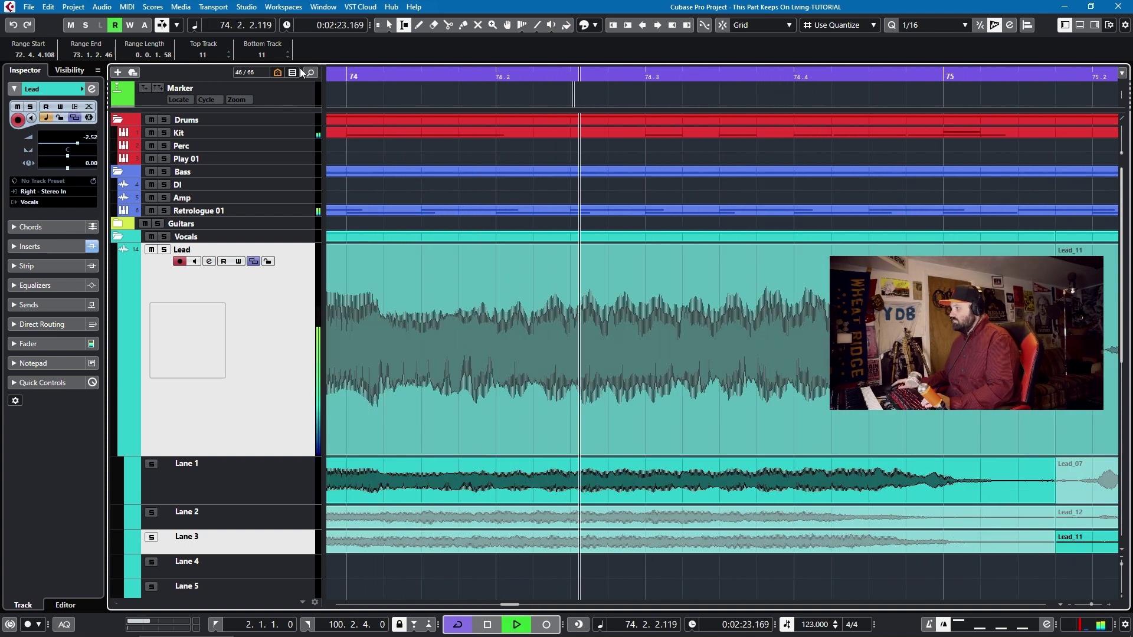
key(space)
scroll(372, 120, left, 5)
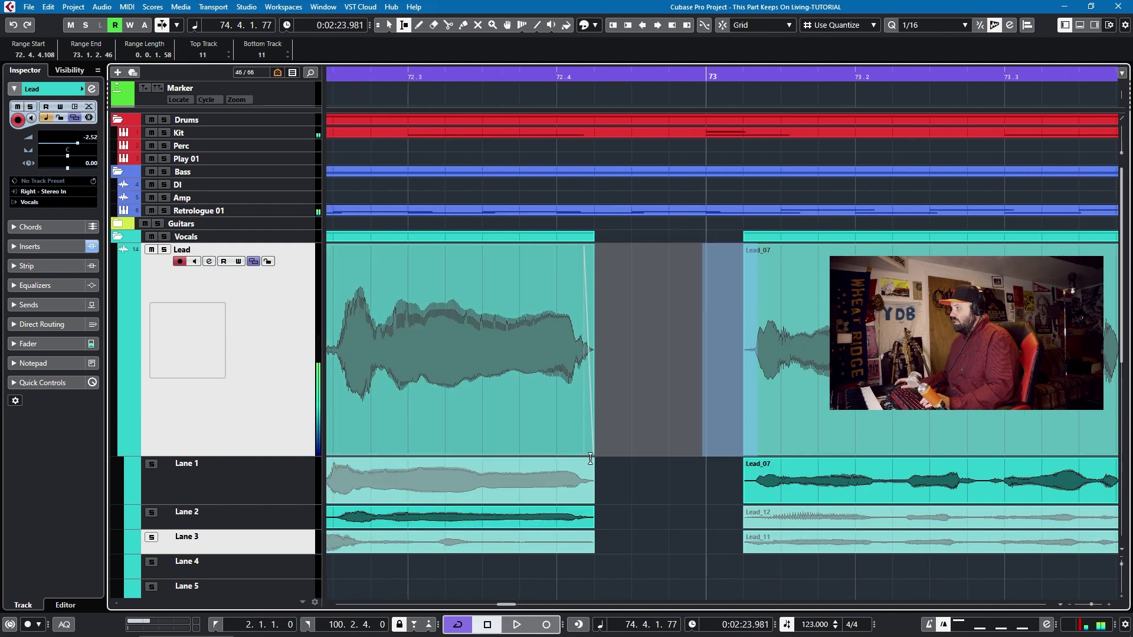
key(1)
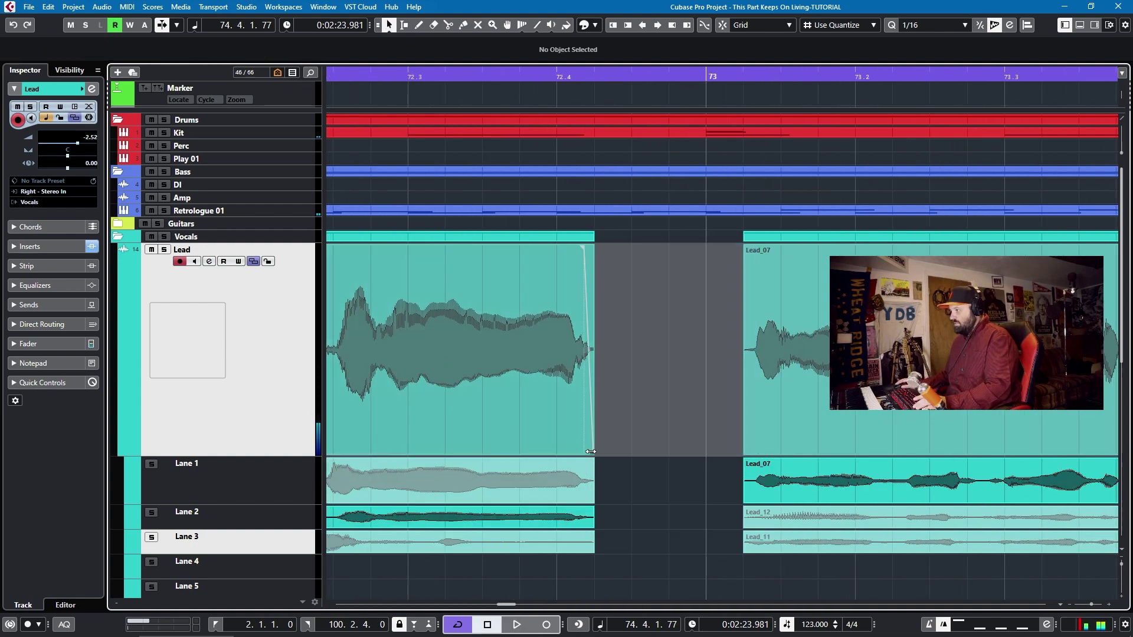
drag(593, 454, 735, 455)
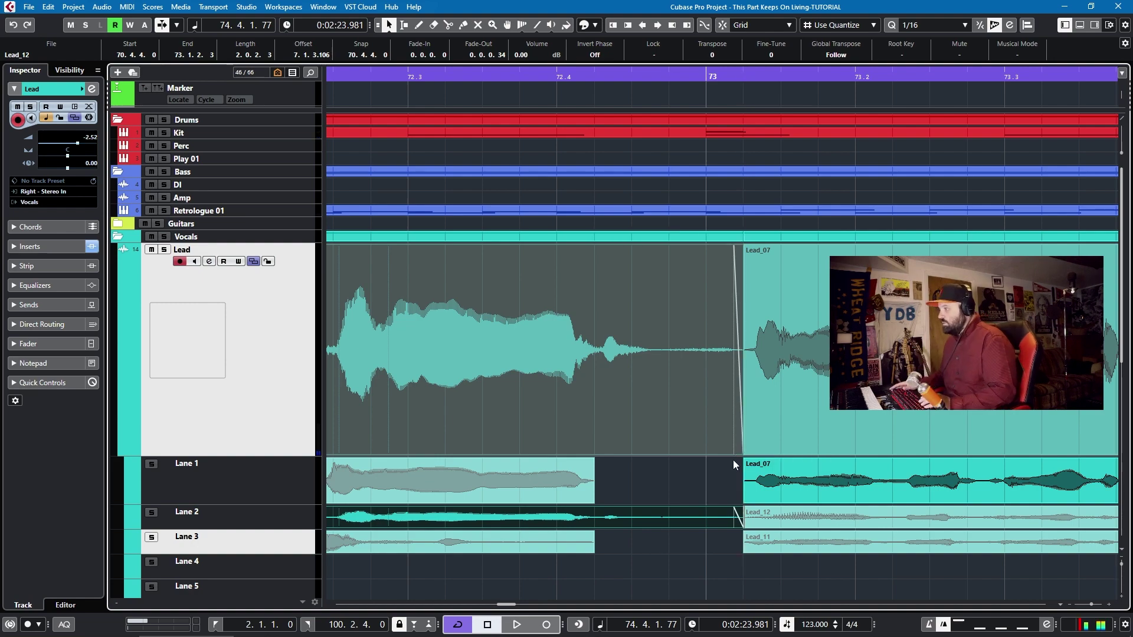
- Drag down the Lead_12 phrase's volume handle to lower its clip gain
key(space)
key(g)
key(g)
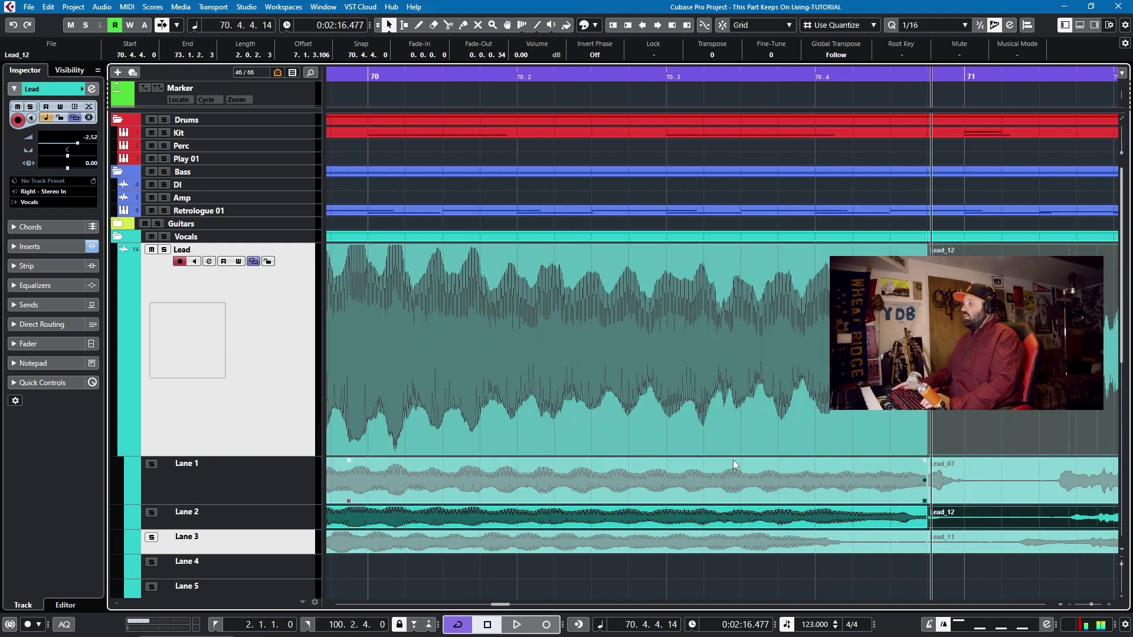
key(h)
key(h)
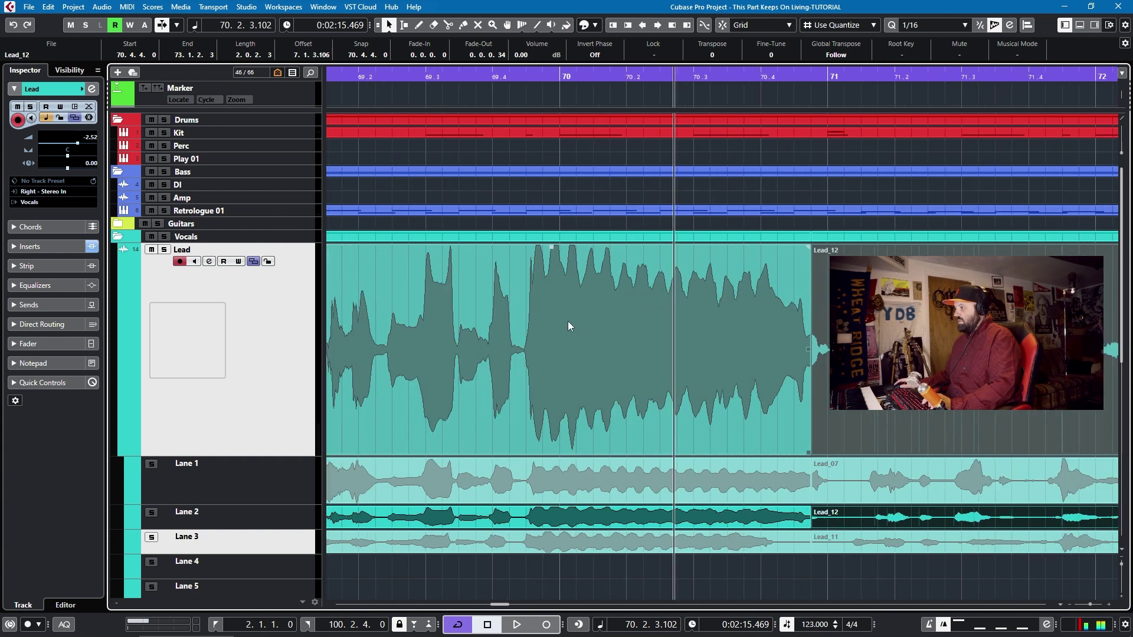
drag(550, 245, 547, 319)
- Replay the comp from bar 68 to check the Lead_12 balance
key(KP_Subtract)
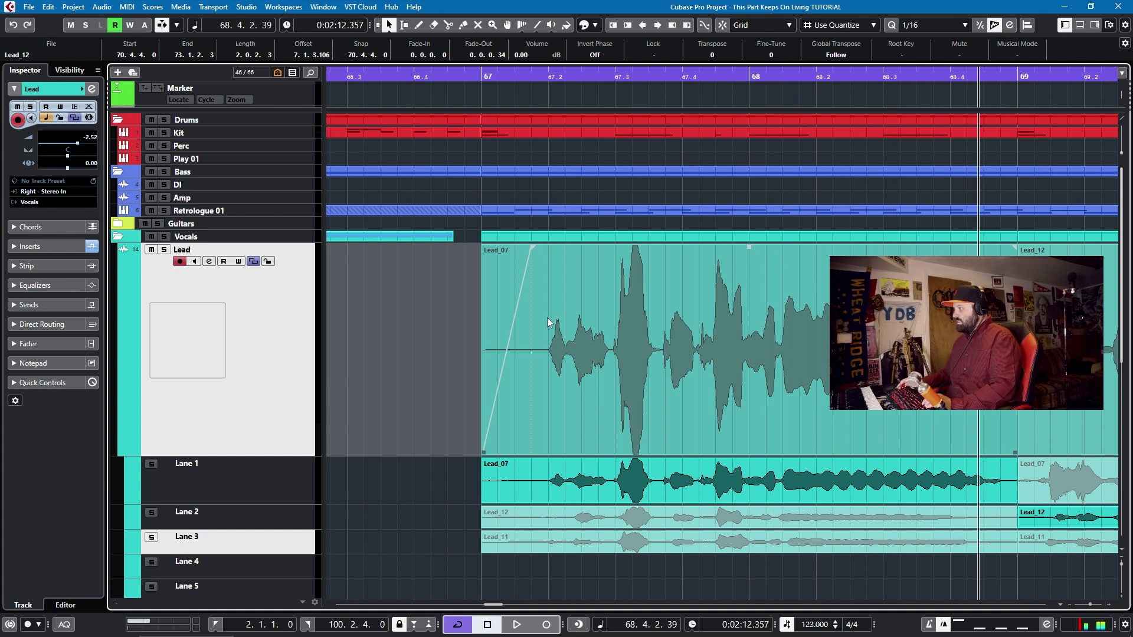
key(KP_Subtract)
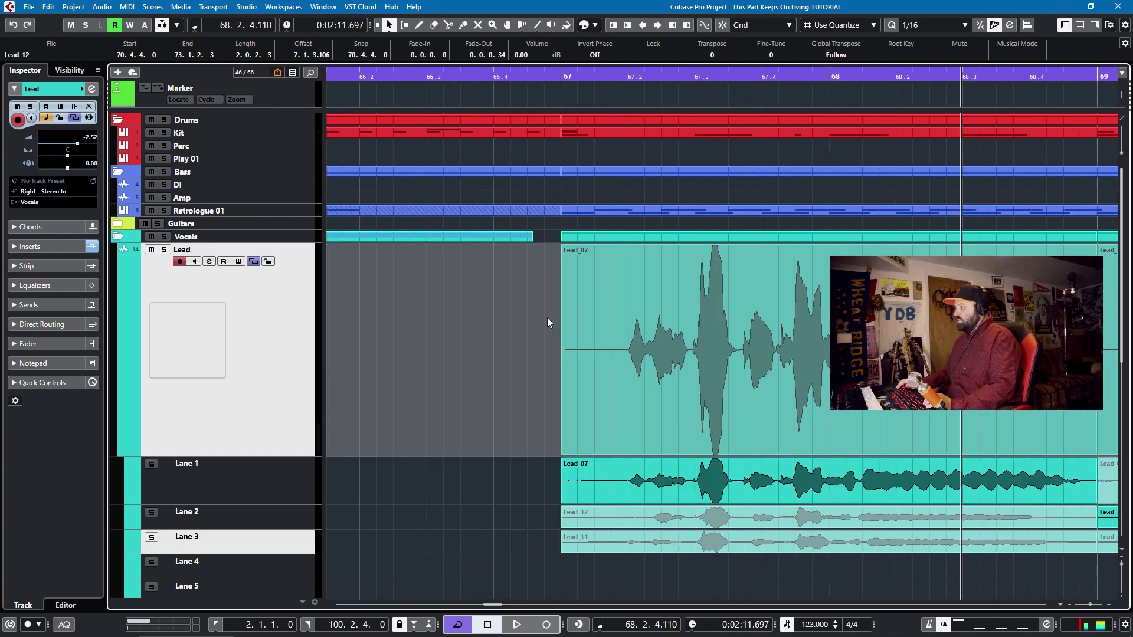
key(space)
key(KP_Subtract)
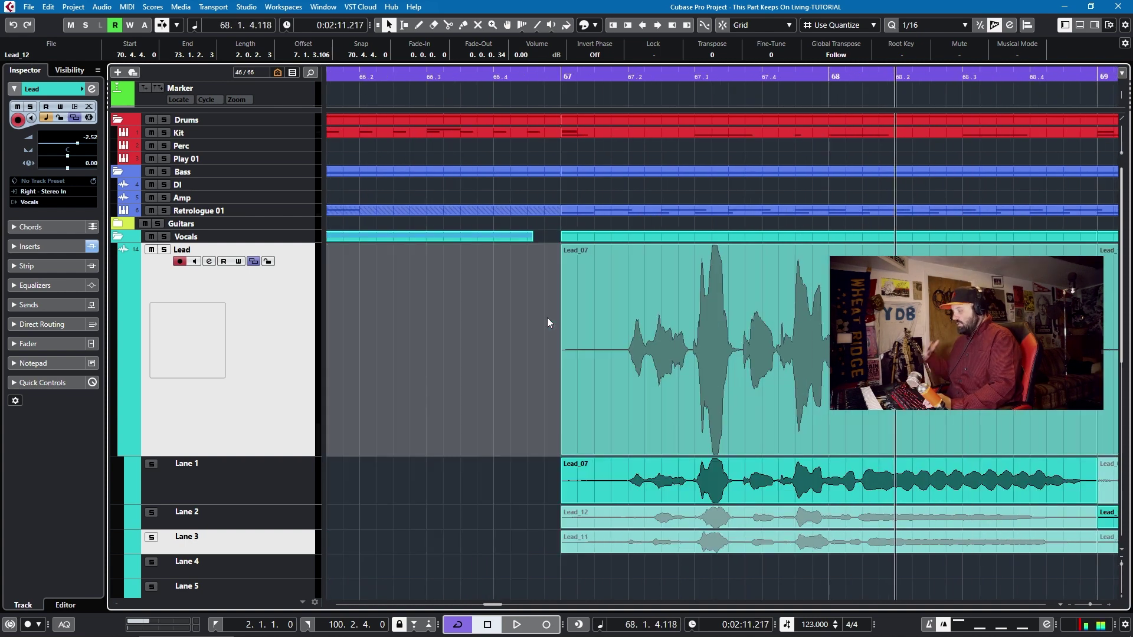
key(space)
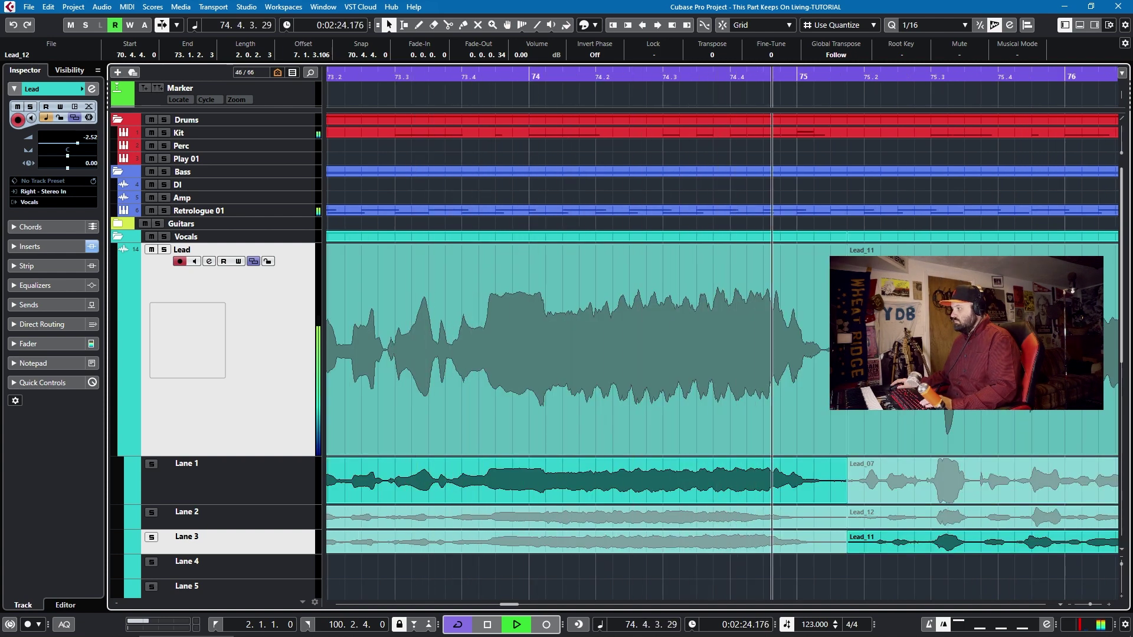
- Stop playback and zoom out to show the Lead comp from about bar 33 to 101
key(space)
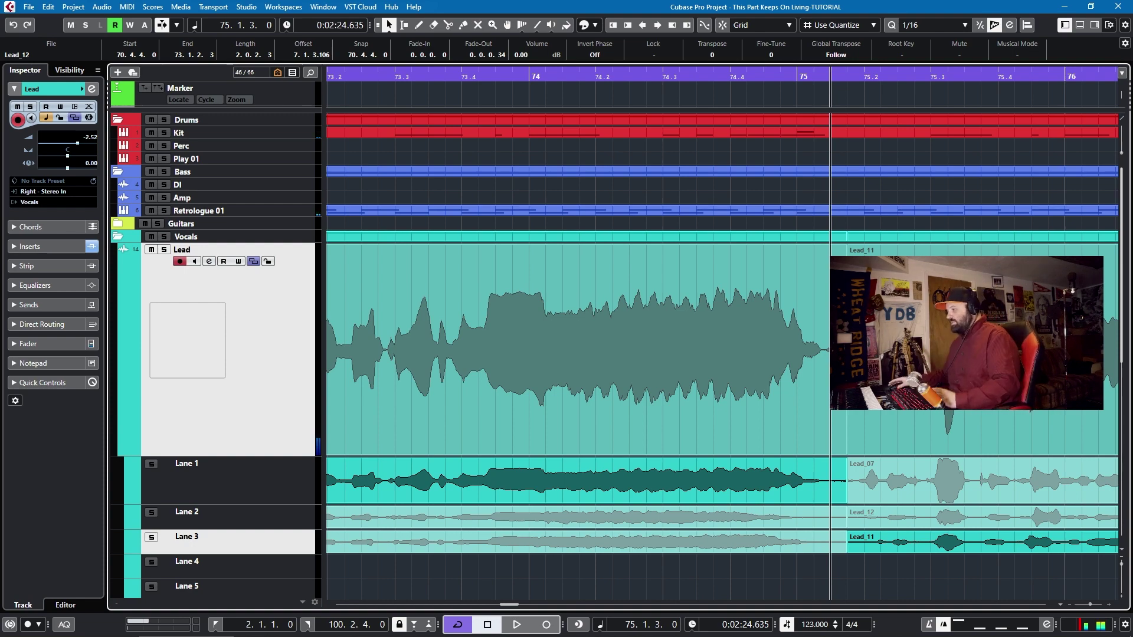
scroll(765, 384, down, 10)
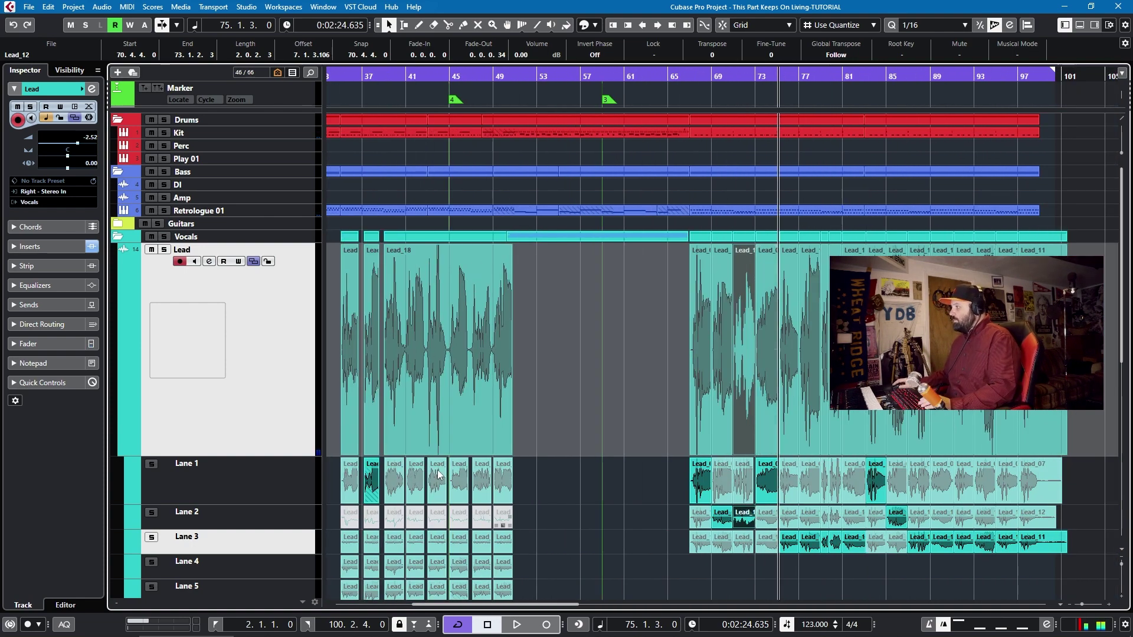